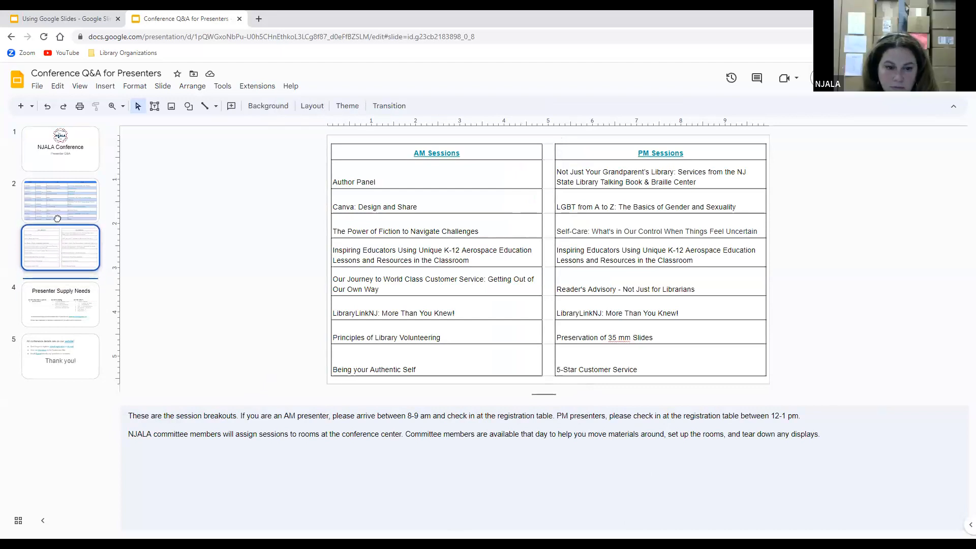
- Move the AM/PM sessions slide to the end of the deck and back to third position
left_click_drag(59, 277, 53, 405)
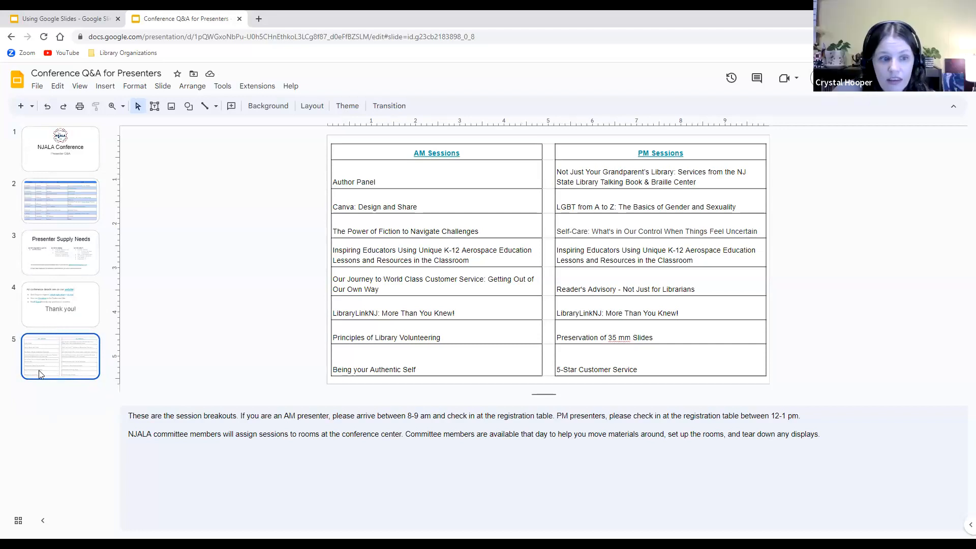
left_click_drag(65, 362, 59, 236)
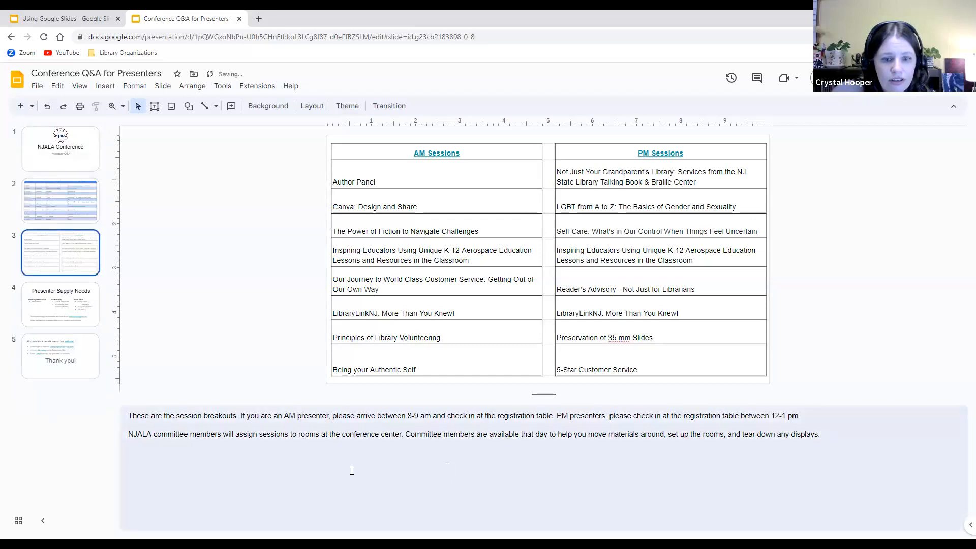
- Enlarge the sessions slide's speaker notes area and split the AM and PM presenter check-in sentences into separate bullets
left_click(525, 473)
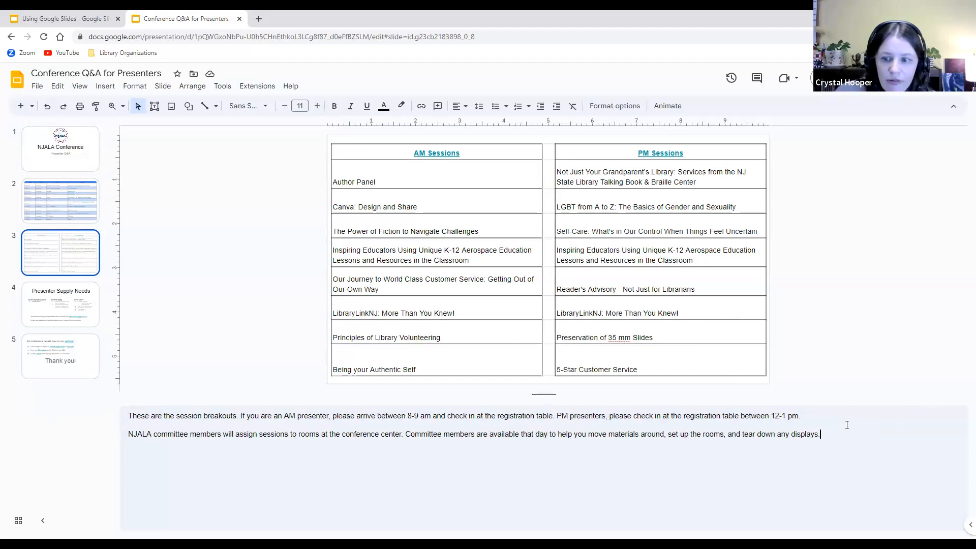
left_click_drag(544, 394, 554, 266)
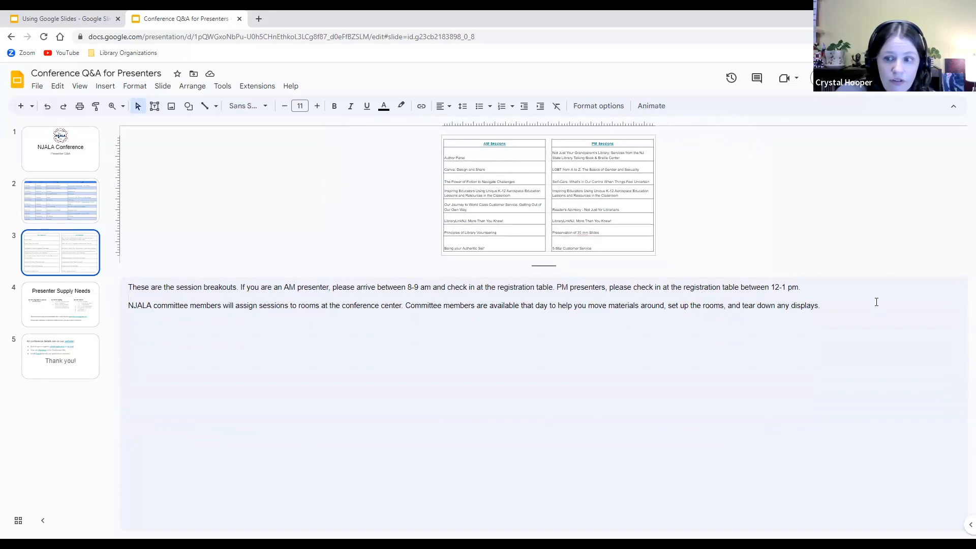
left_click(838, 304)
left_click(127, 305)
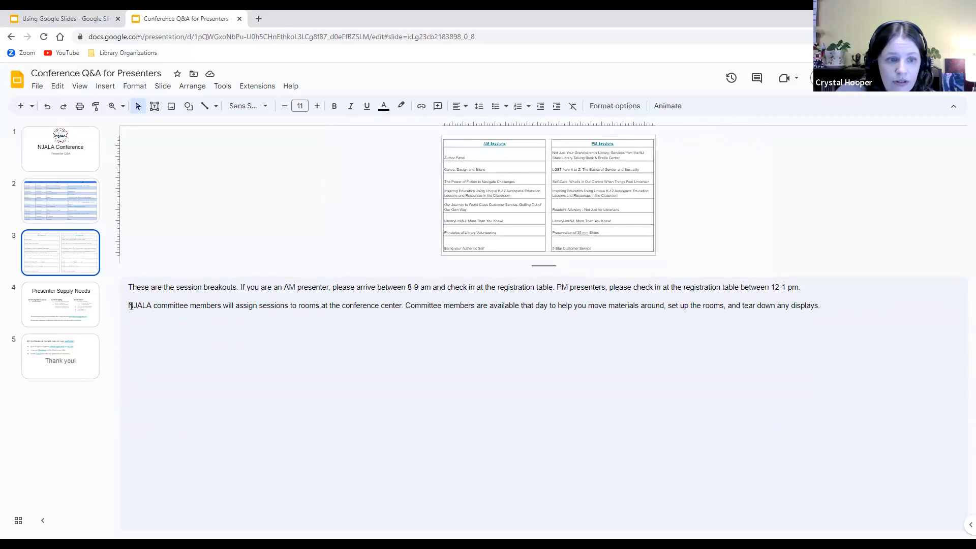
left_click(241, 288)
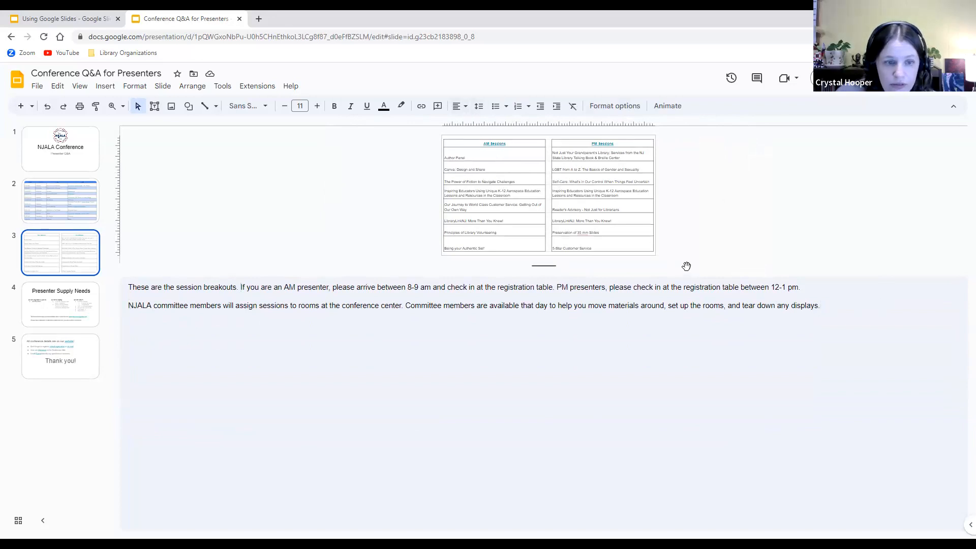
key("Return")
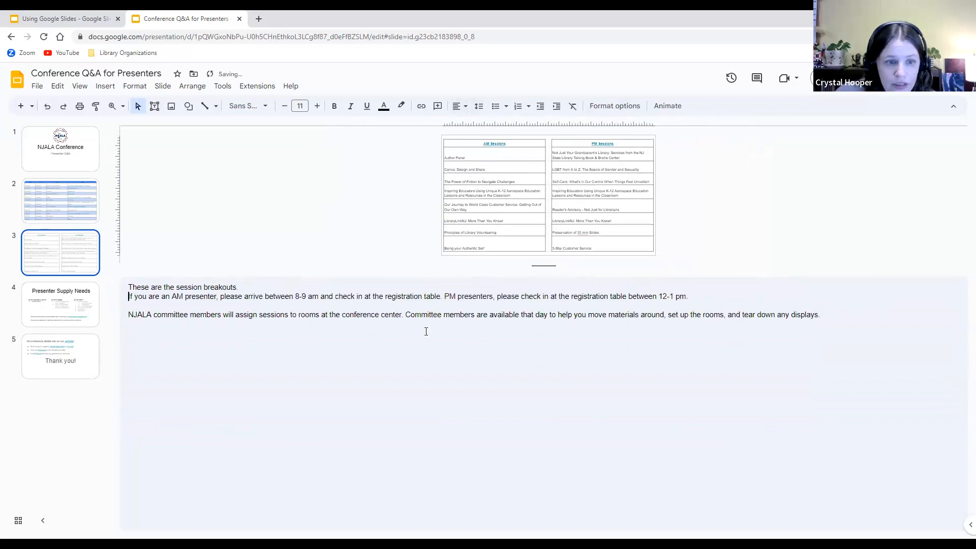
left_click(497, 110)
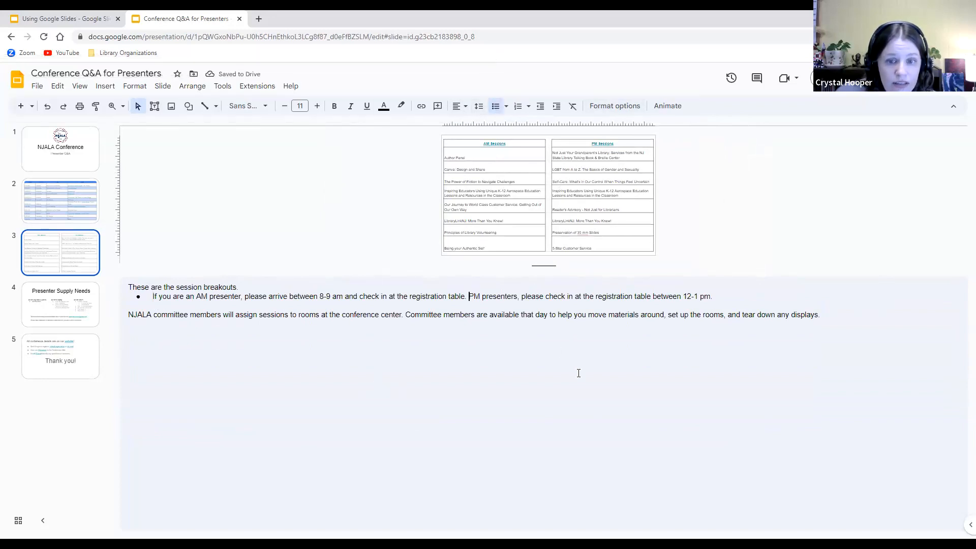
key("Return")
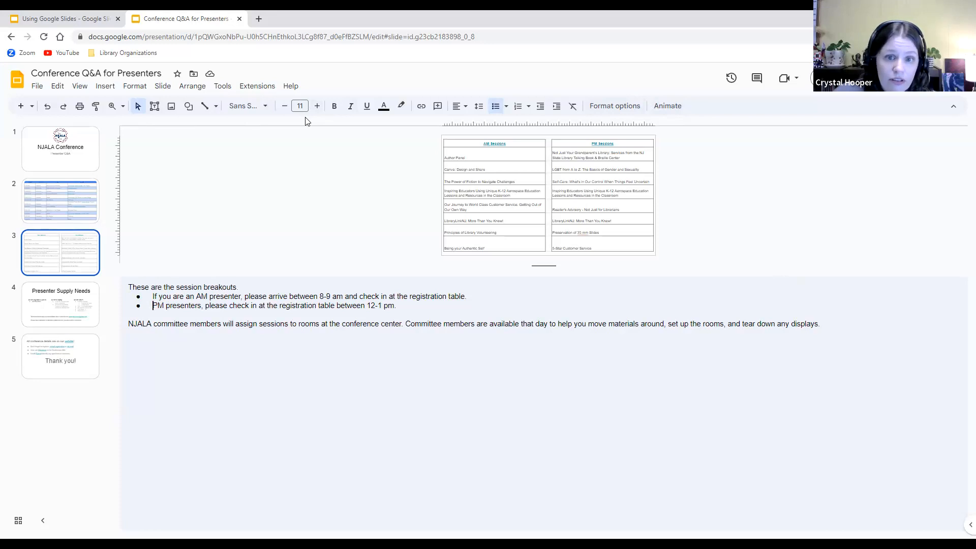
- Split the notes sentence starting "Committee members are available" into its own paragraph, separated by a blank line
left_click(406, 324)
key("Return")
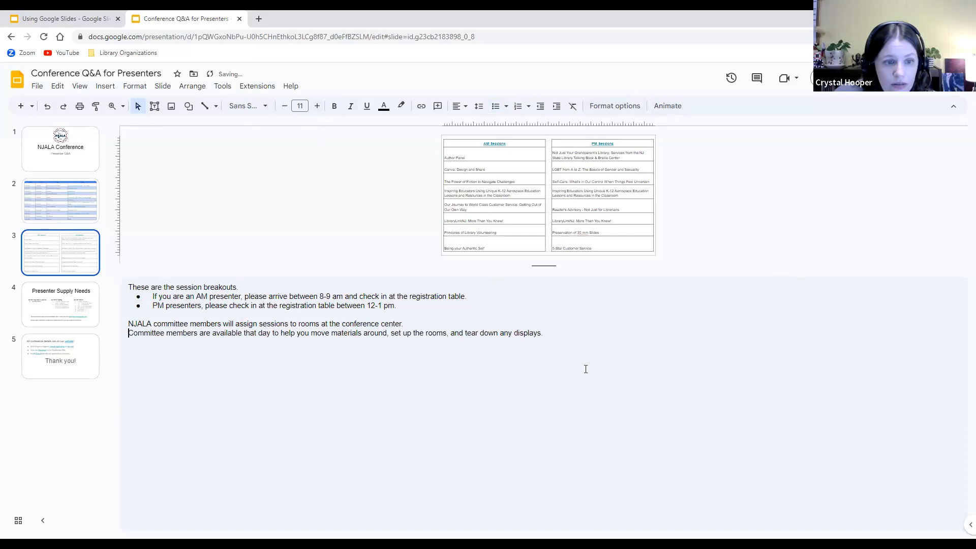
key("Return")
- Make "These are the session breakouts." a bullet and indent the AM and PM presenter bullets one level beneath it
left_click(132, 289)
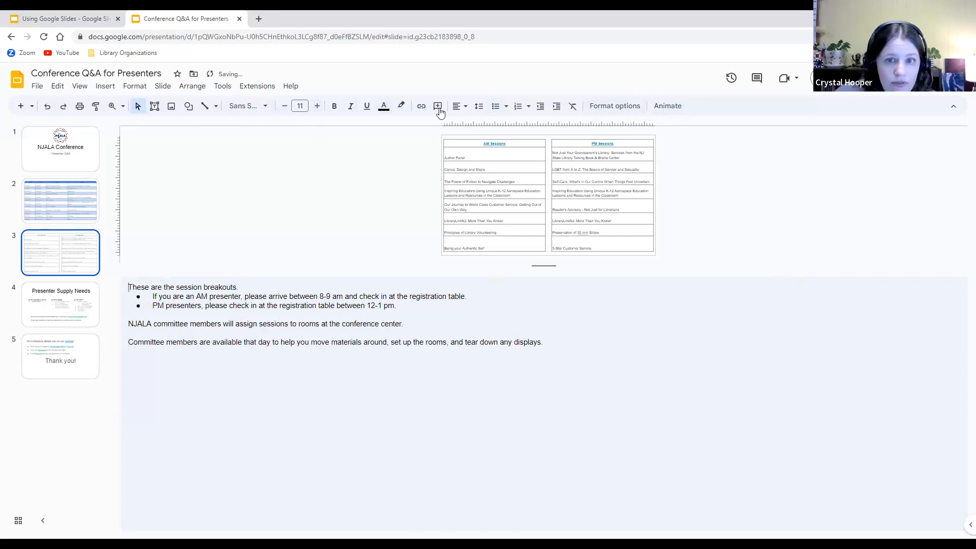
left_click(496, 106)
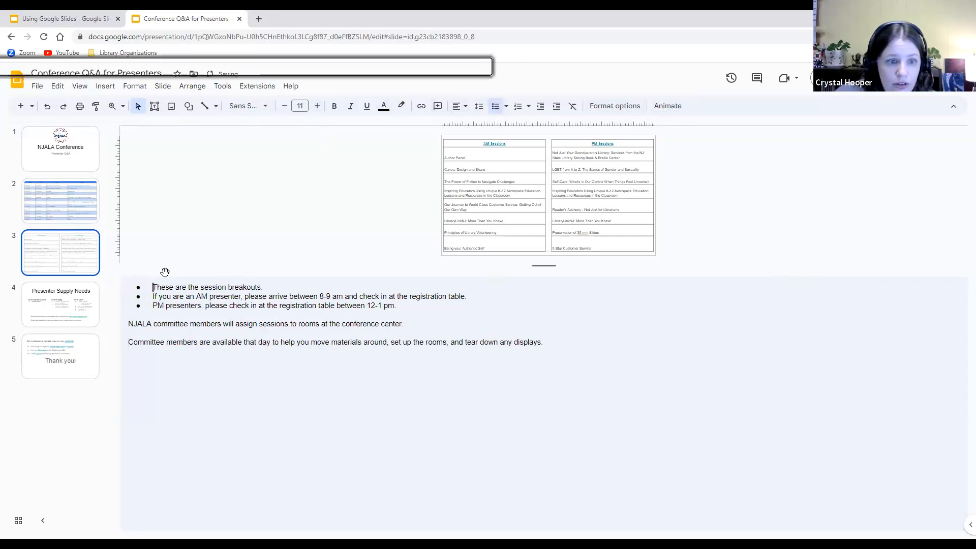
left_click(147, 298)
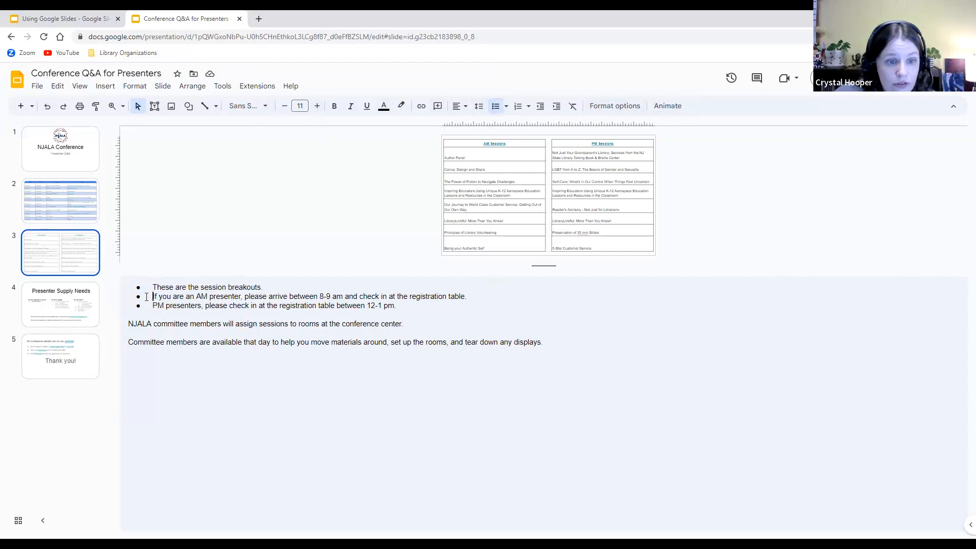
key("Tab")
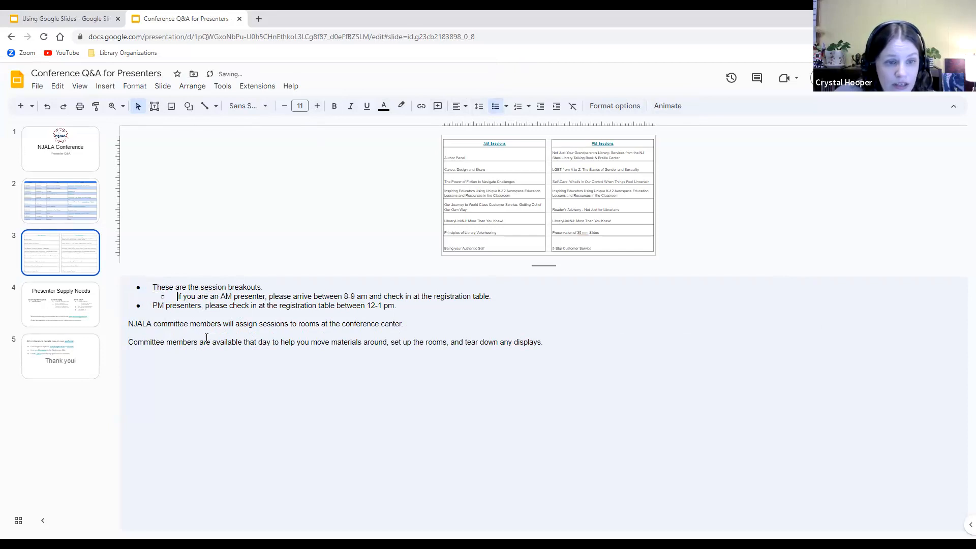
left_click(152, 306)
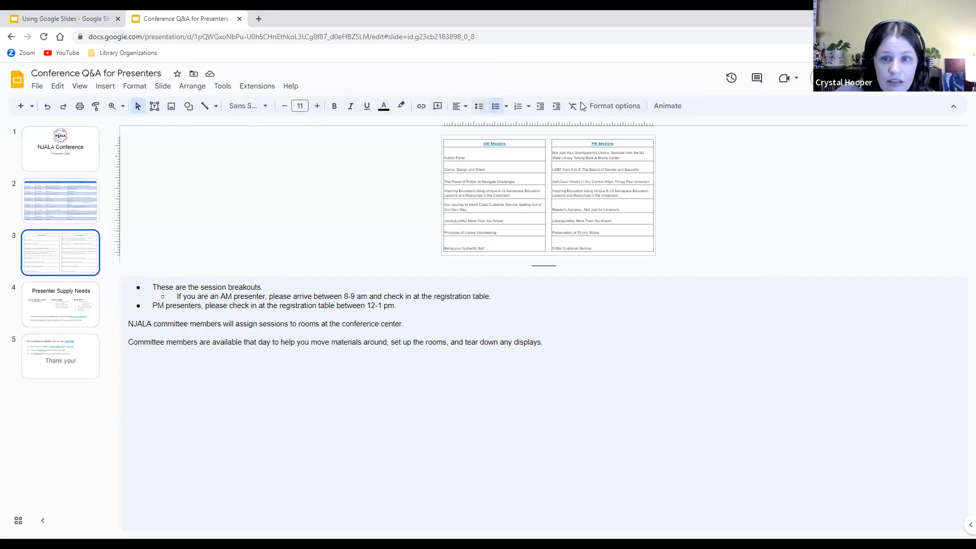
left_click(557, 109)
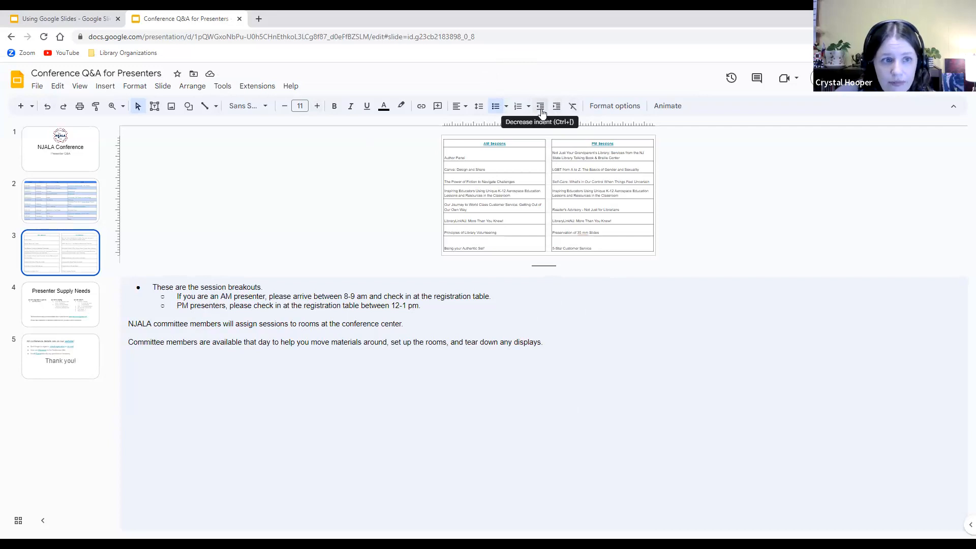
- Undo the indent of the PM presenters bullet and redo it
left_click(47, 107)
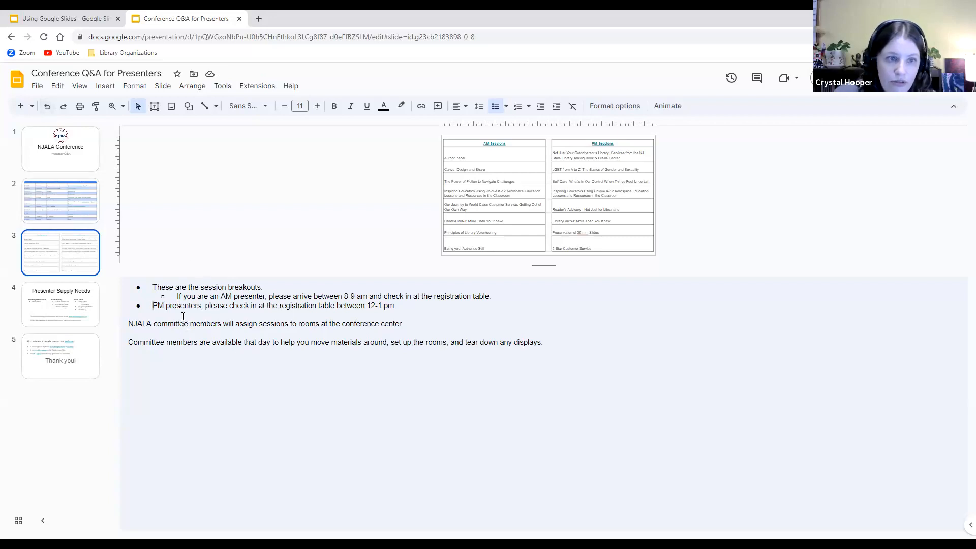
left_click(65, 107)
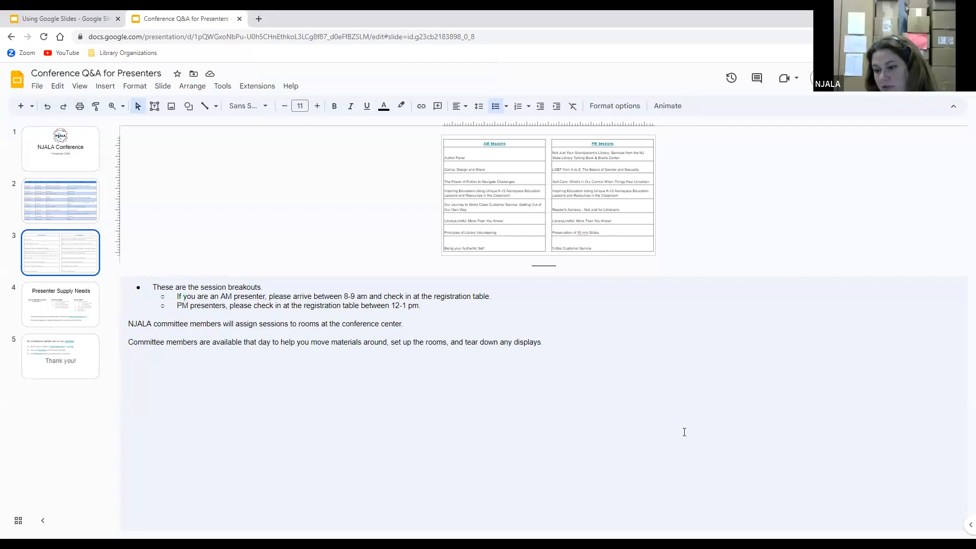
- Return from the presentation to the Slides home page and switch to Google Drive
left_click(11, 37)
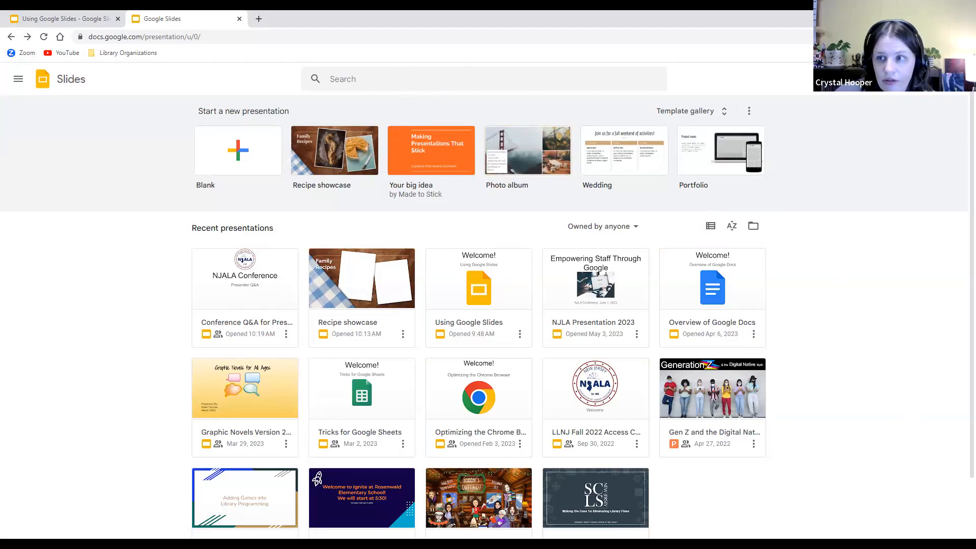
left_click(927, 79)
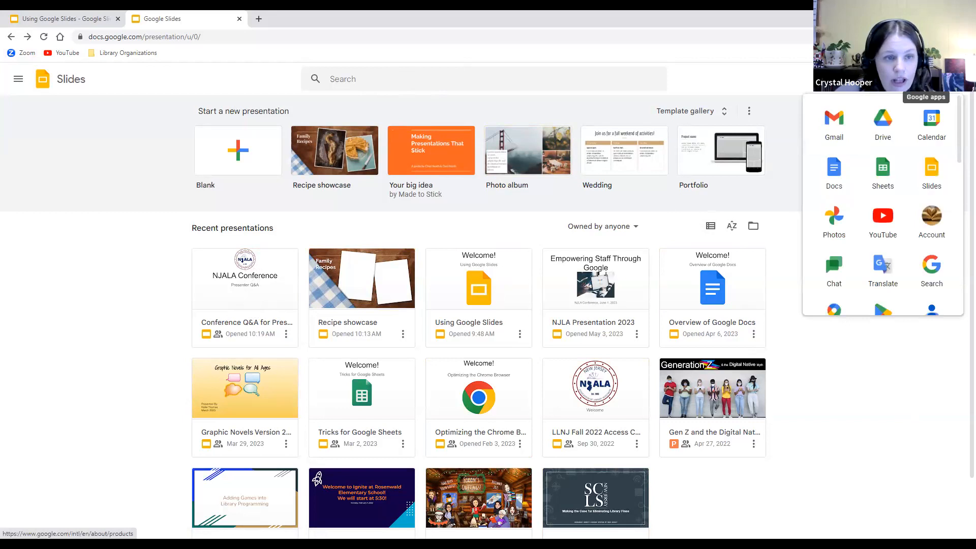
left_click(884, 122)
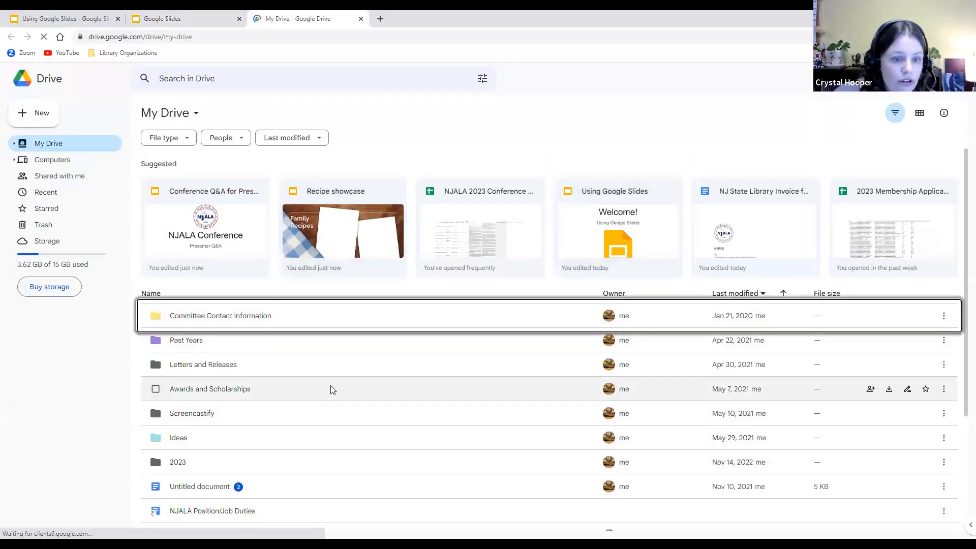
- Open the Overview of Google Docs presentation from 2023 > Virtual Presentations > April 2023 > 4/6/23 in My Drive
scroll(329, 390, "down", 3)
scroll(298, 389, "down", 1)
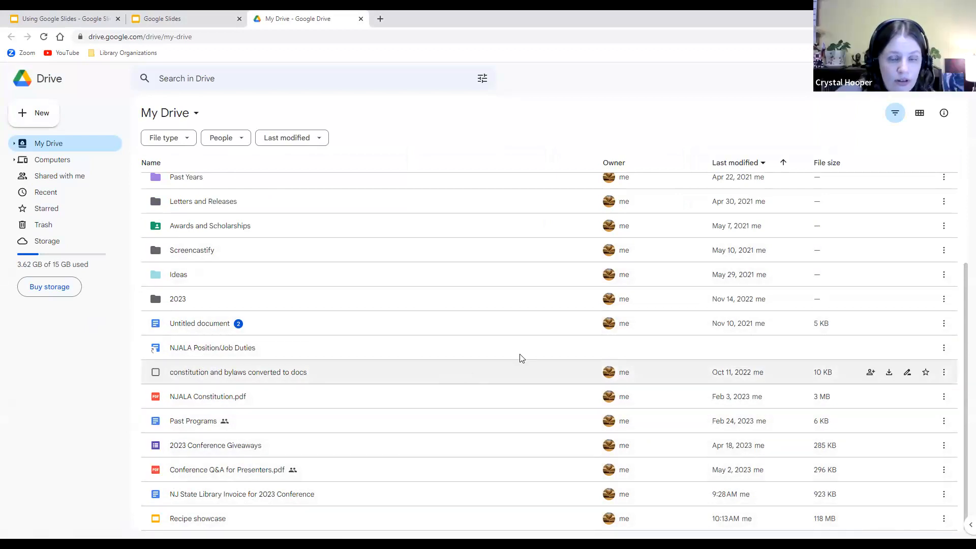
scroll(478, 380, "up", 4)
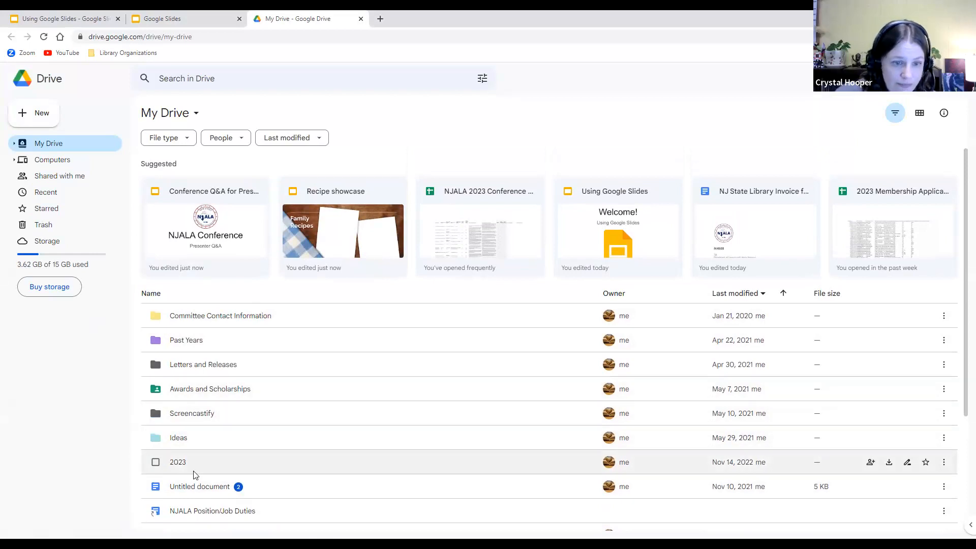
double_click(171, 466)
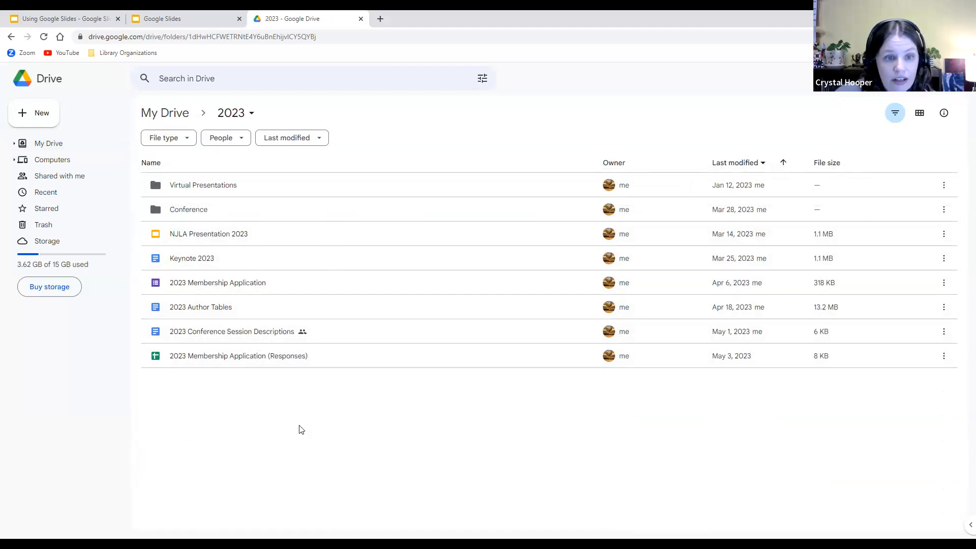
left_click(208, 185)
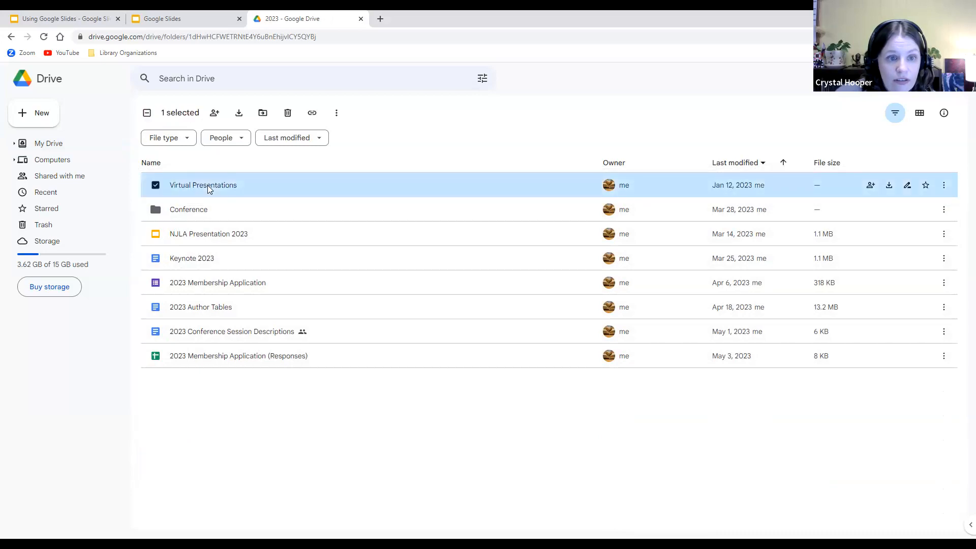
double_click(207, 185)
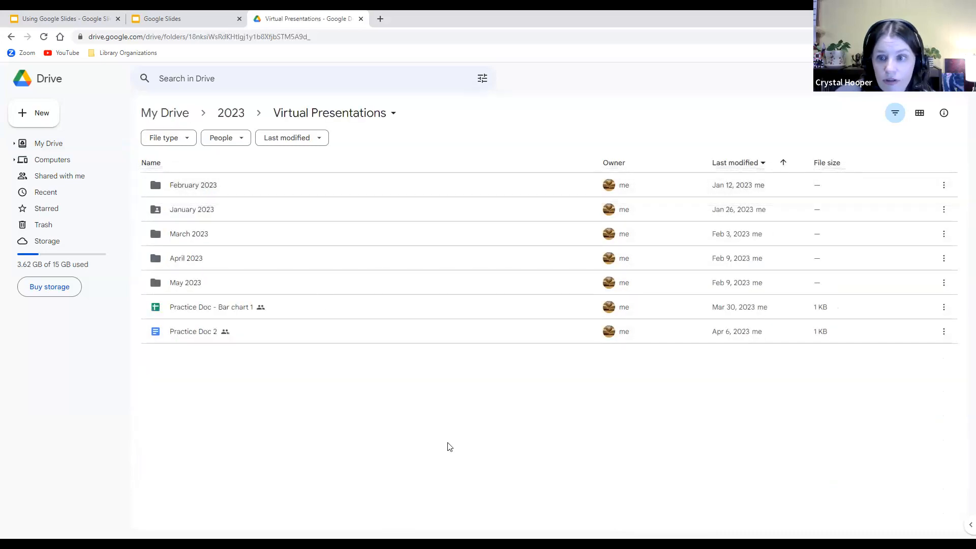
double_click(195, 258)
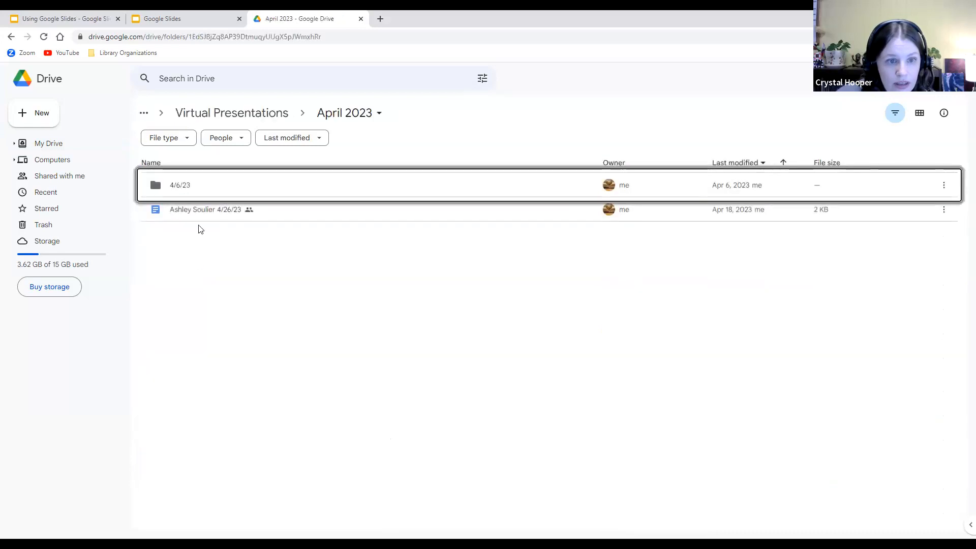
double_click(182, 186)
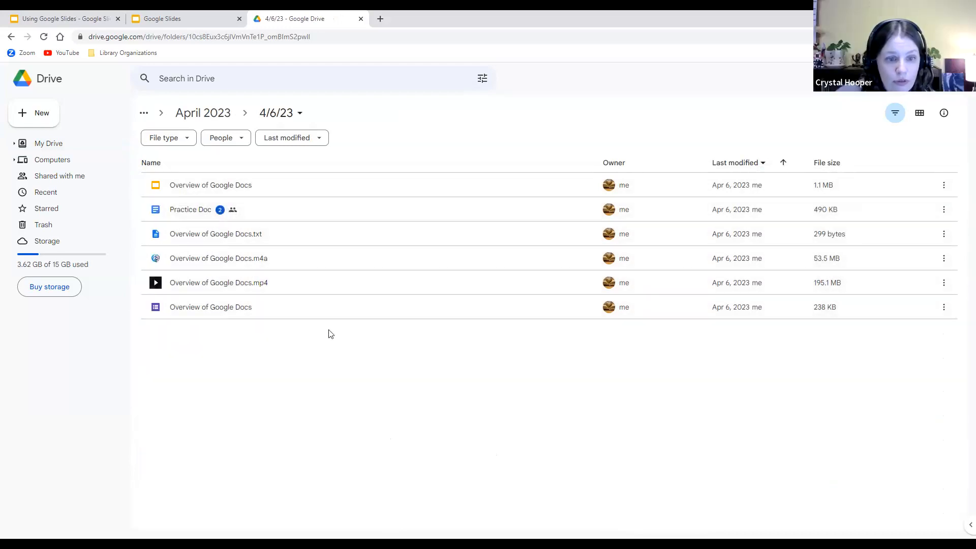
double_click(237, 184)
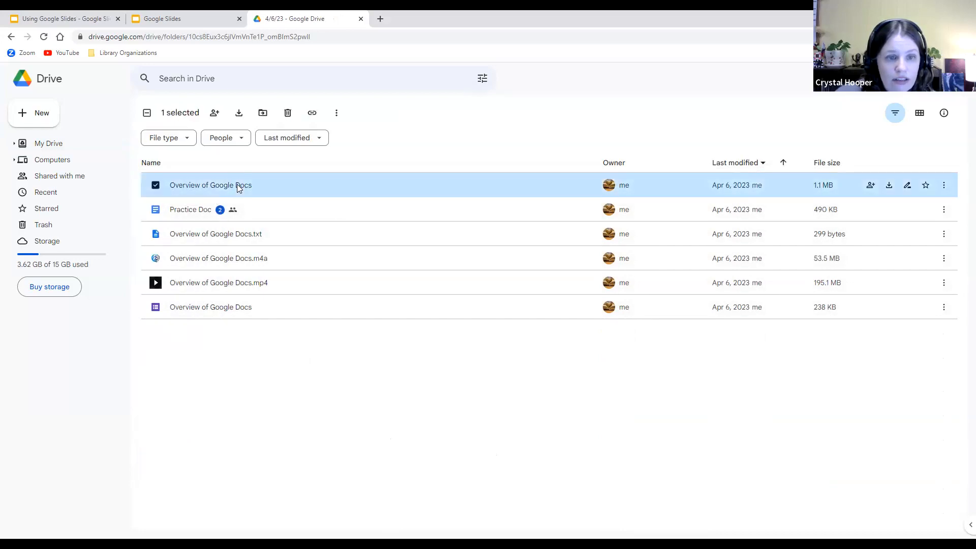
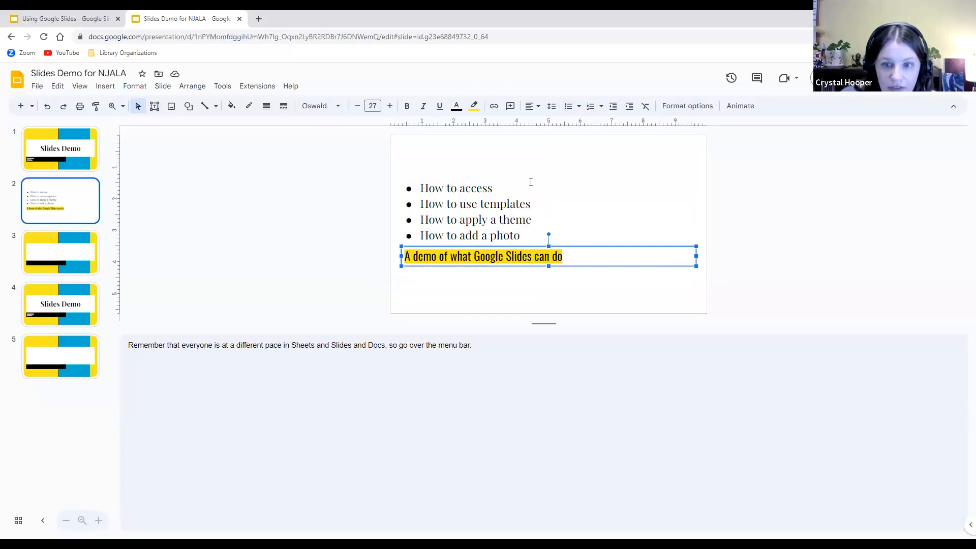
- Separate slide 2's overlapping text boxes by moving the bulleted list up past the slide's top edge and the highlighted line down to its bottom edge
left_click(604, 186)
left_click(700, 231)
left_click(699, 269)
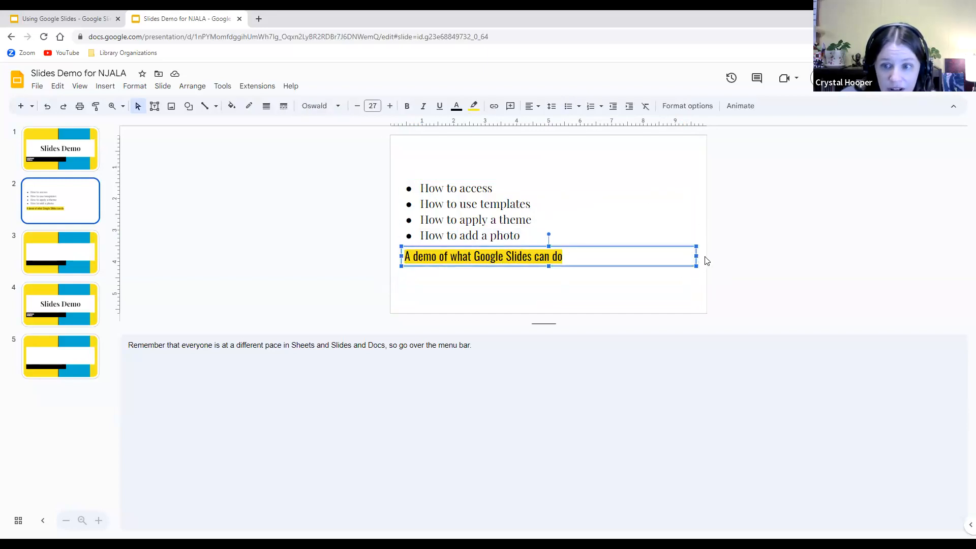
left_click(628, 255)
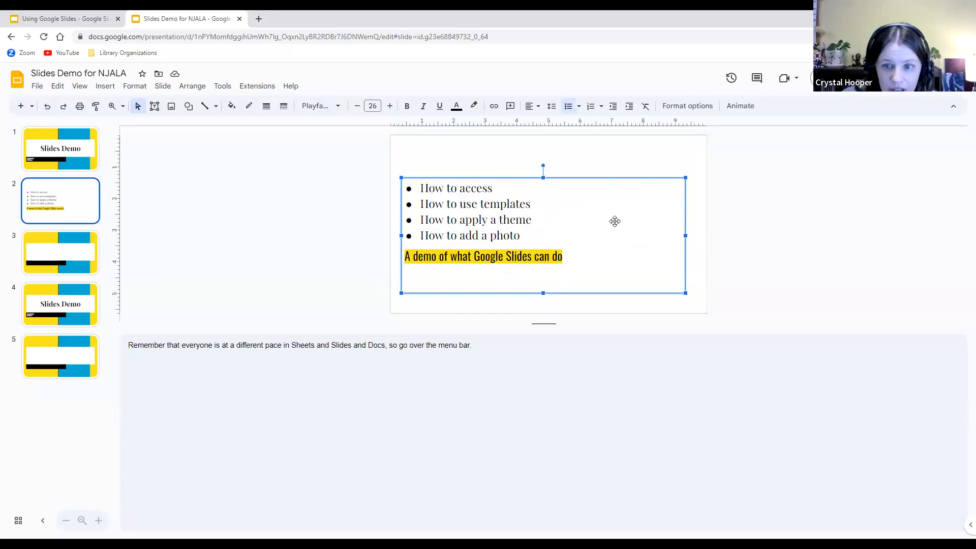
left_click_drag(604, 226, 610, 170)
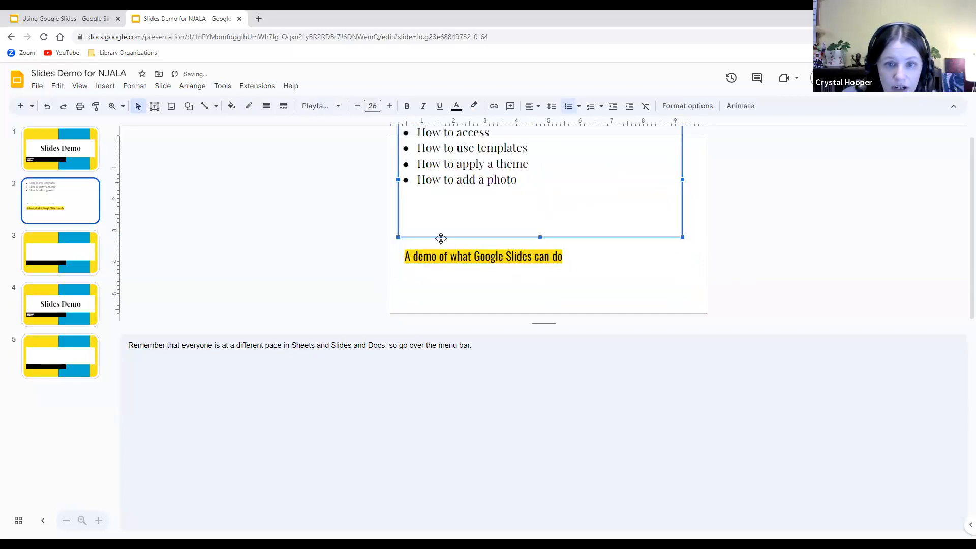
left_click(417, 256)
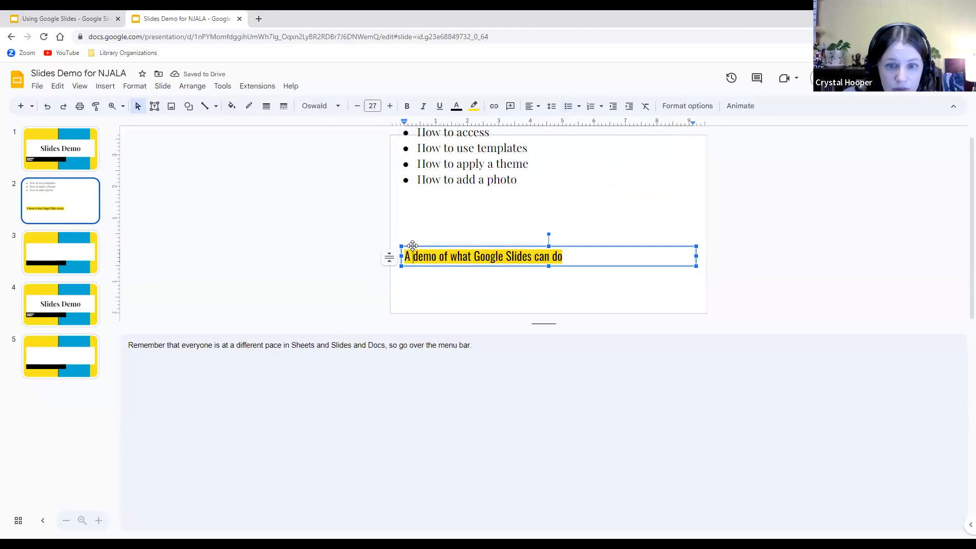
left_click_drag(420, 245, 410, 291)
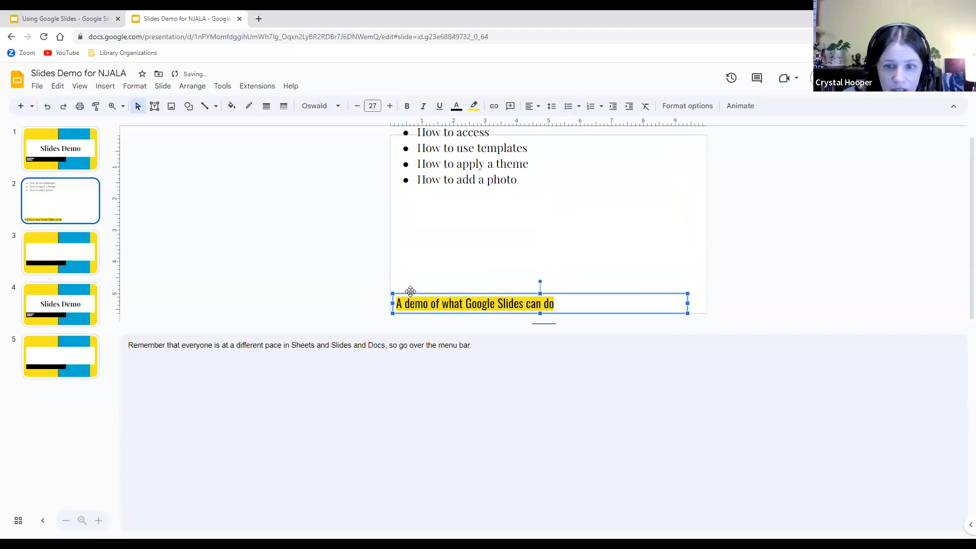
- Move slide 2's bulleted list down from the top edge so it sits just above the highlighted line
left_click(430, 166)
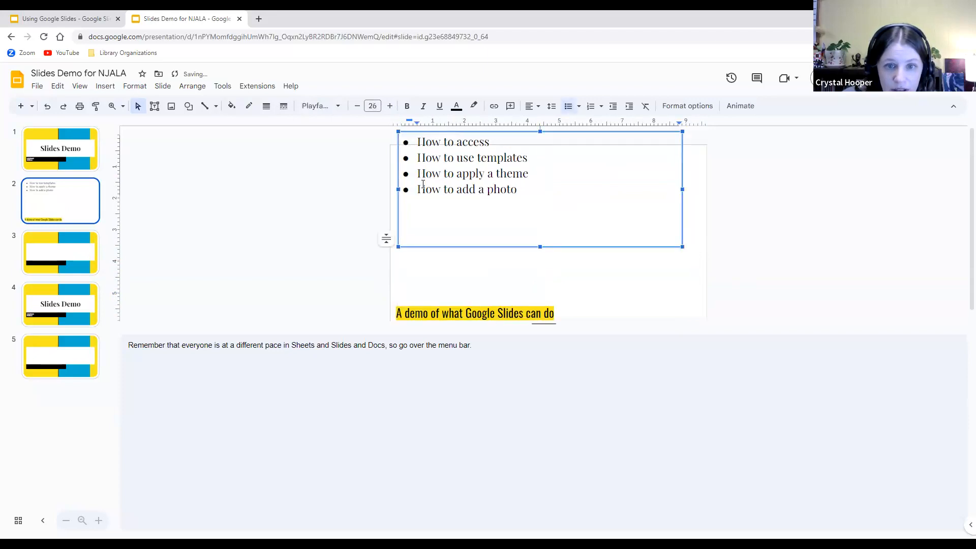
left_click_drag(453, 253, 447, 299)
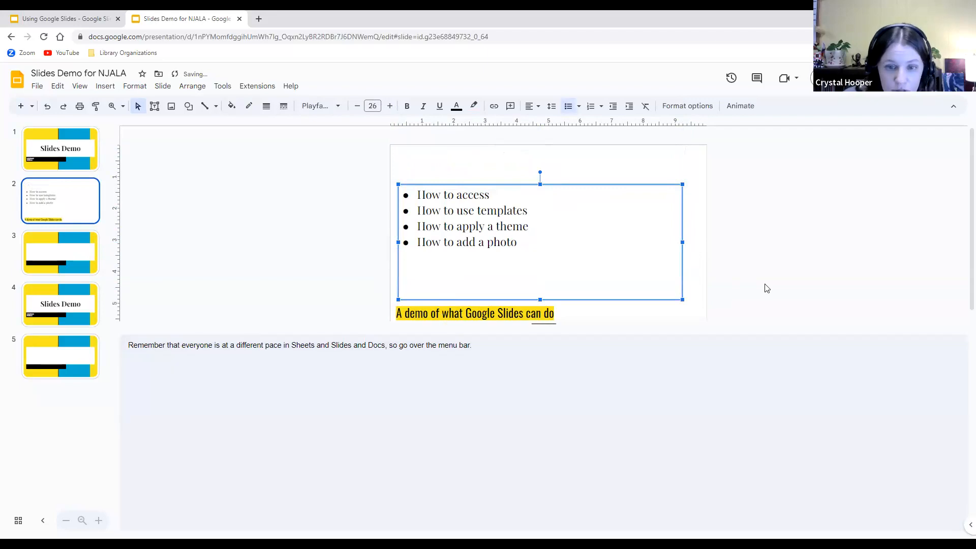
key("Up")
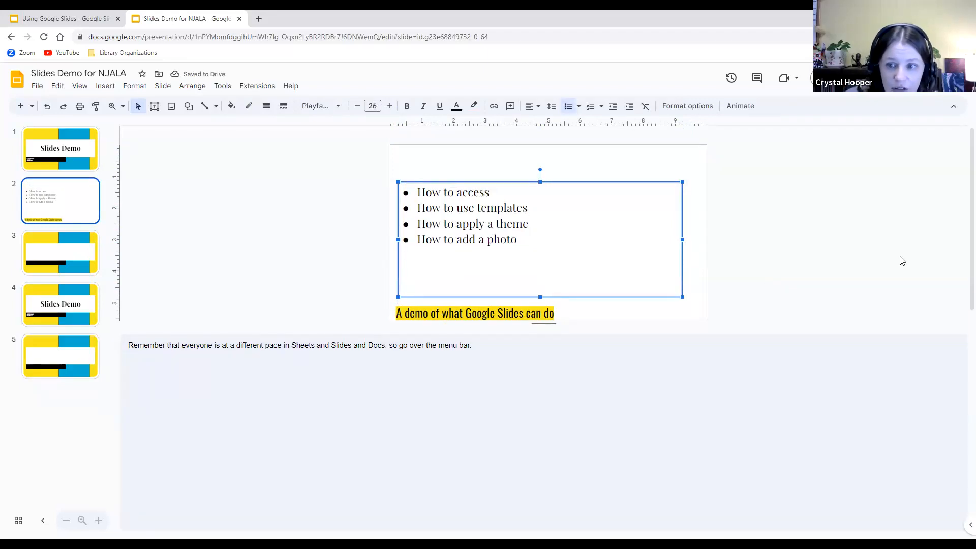
- Nudge the bulleted list's text box slightly to the right and up in small increments
key("Right")
key("Right")
key("Right")
key("Right")
key("Up")
key("Up")
key("Left")
key("Left")
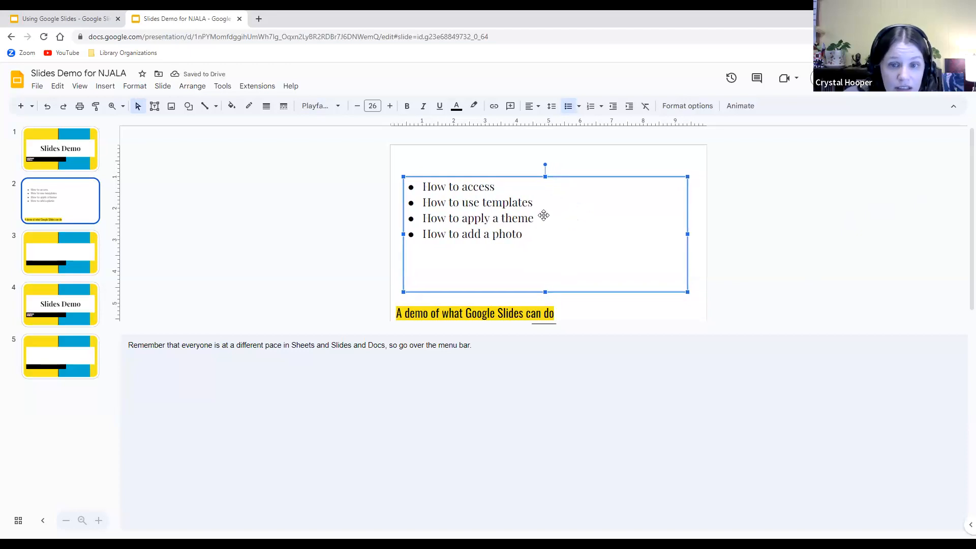
- Move the highlighted line "A demo of what Google Slides can do" above the bulleted list, centred horizontally on the slide
left_click(445, 311)
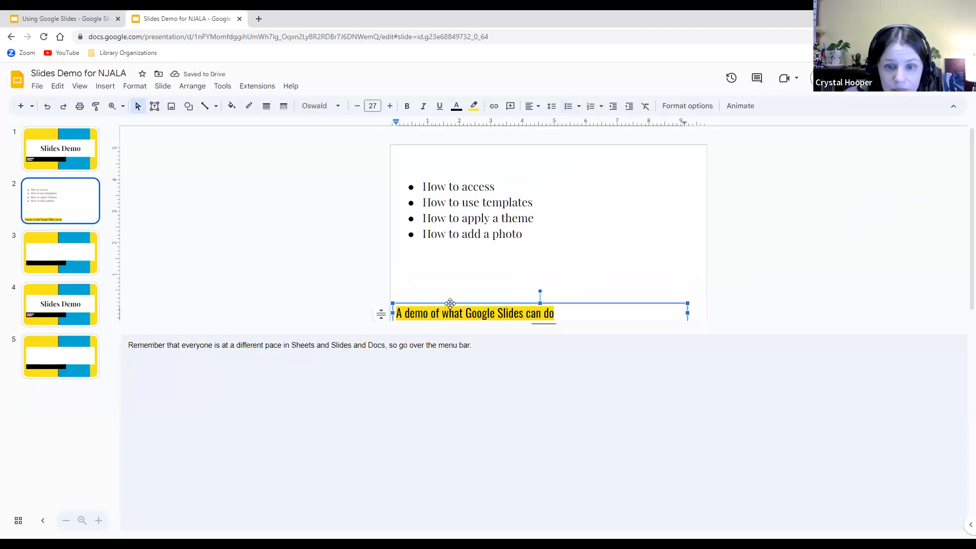
left_click_drag(449, 303, 459, 219)
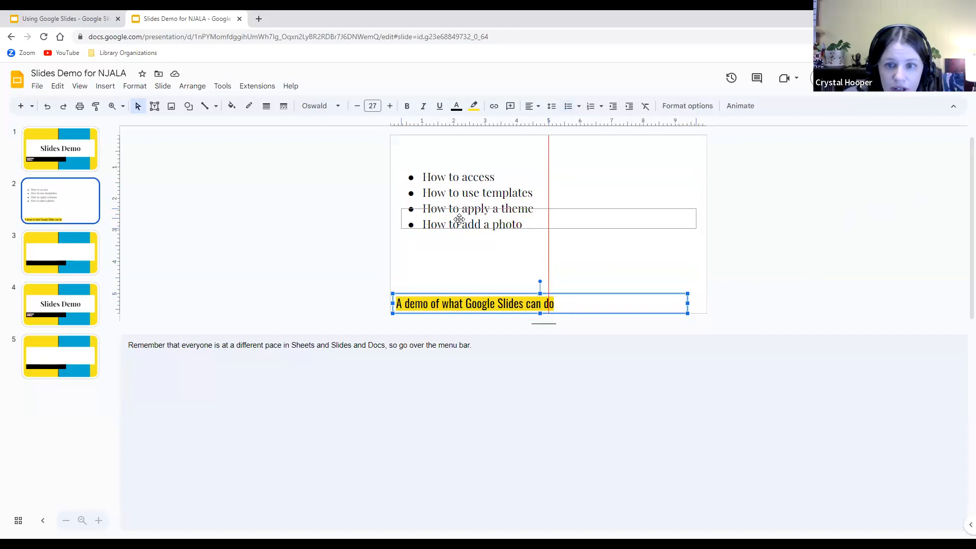
left_click_drag(460, 219, 458, 150)
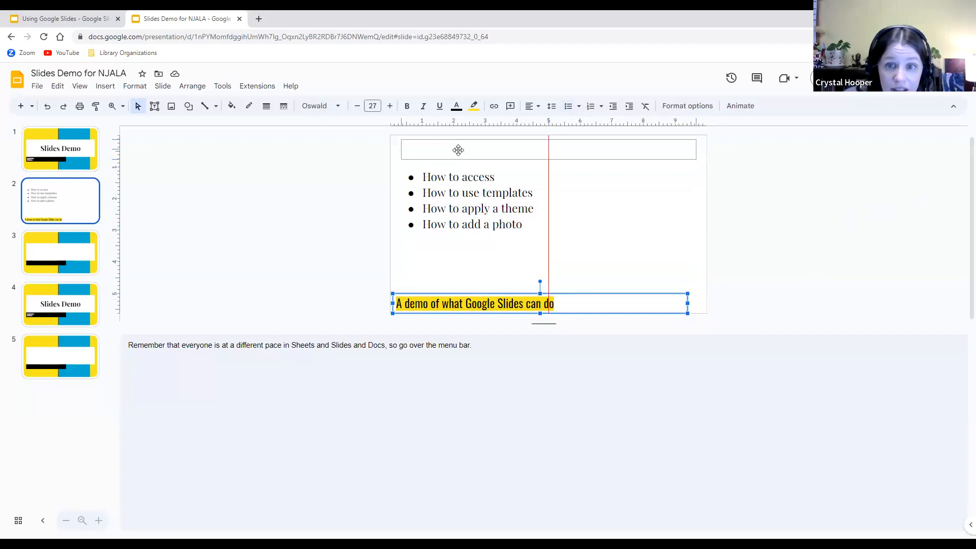
left_click_drag(457, 150, 459, 150)
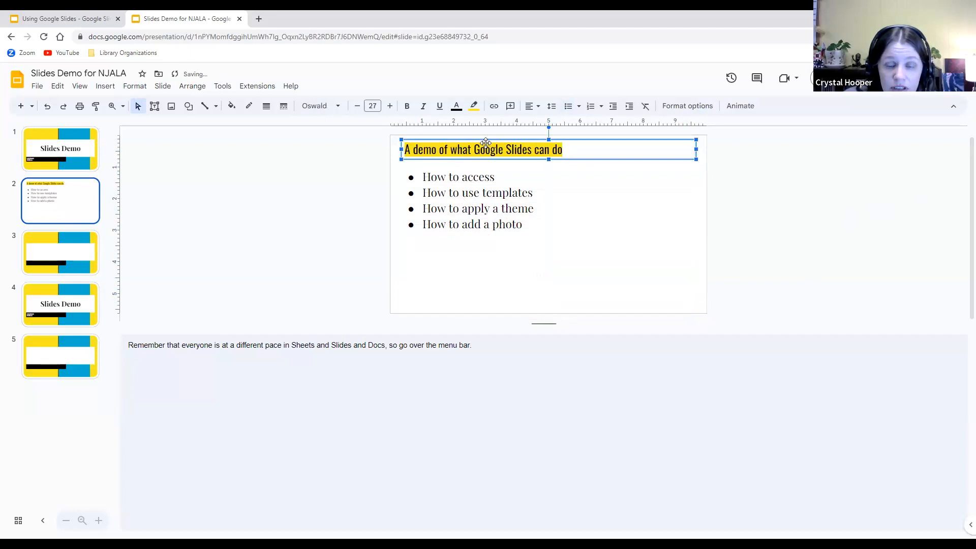
- Narrow the bulleted list's text box by pulling its right edge in to the slide's vertical centre line
left_click(454, 196)
left_click_drag(687, 224, 550, 224)
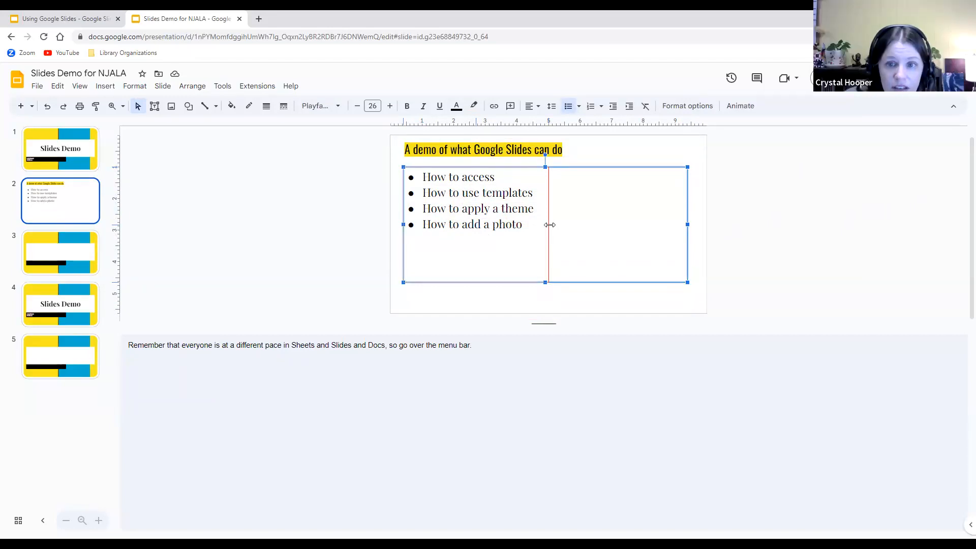
left_click_drag(550, 224, 550, 225)
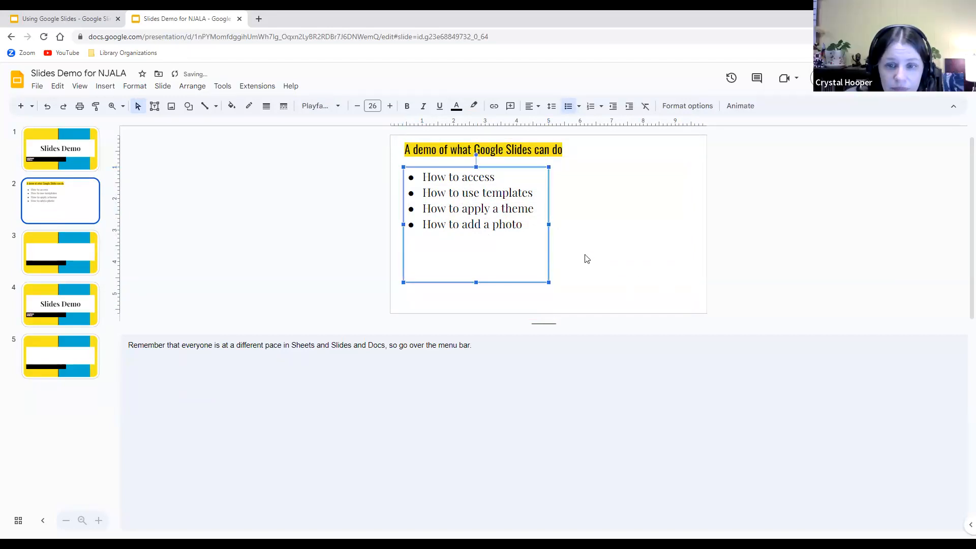
left_click(603, 250)
scroll(638, 303, "up", 1)
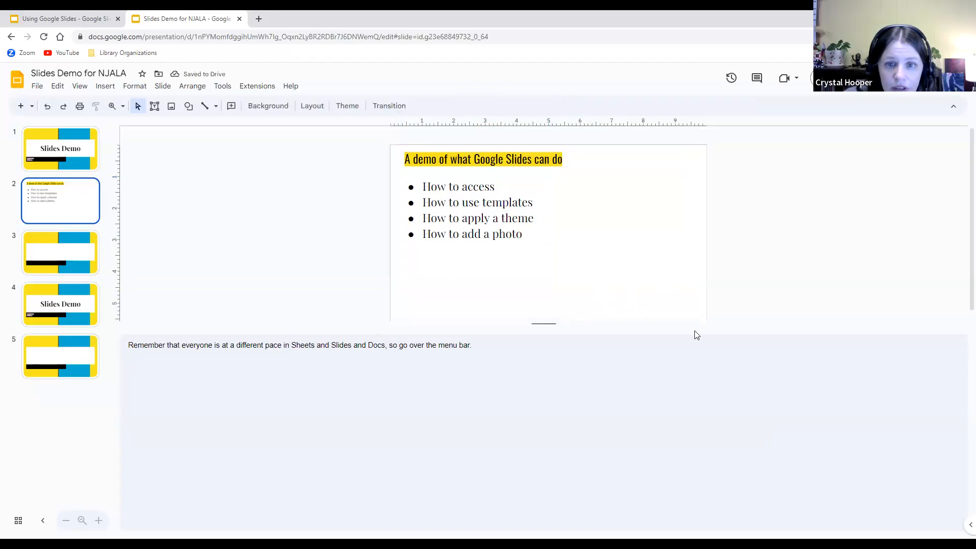
- Shift the bulleted list slightly down and align its left edge with the highlighted line's text box
left_click(449, 202)
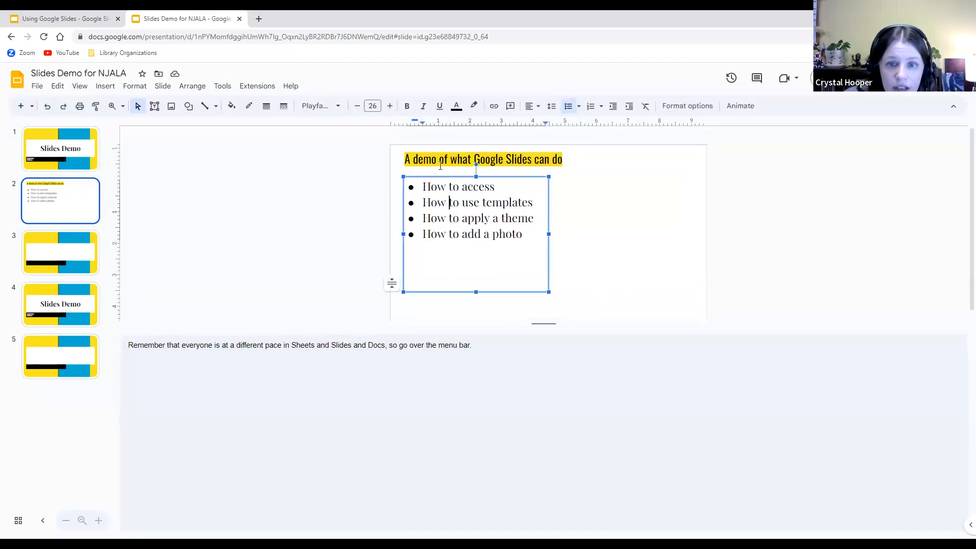
left_click_drag(446, 178, 446, 192)
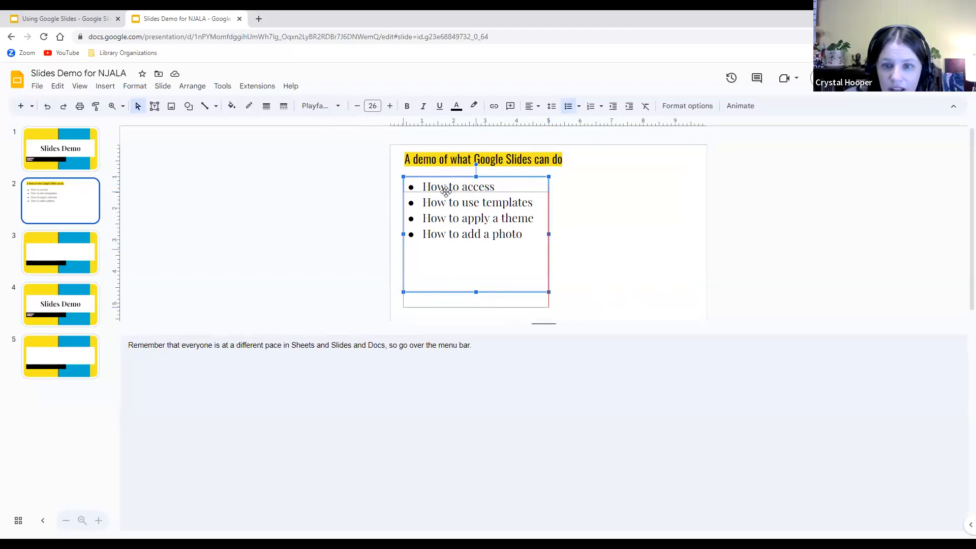
mouse_move(446, 191)
left_mouse_down()
mouse_move(617, 194)
mouse_move(446, 180)
left_mouse_up()
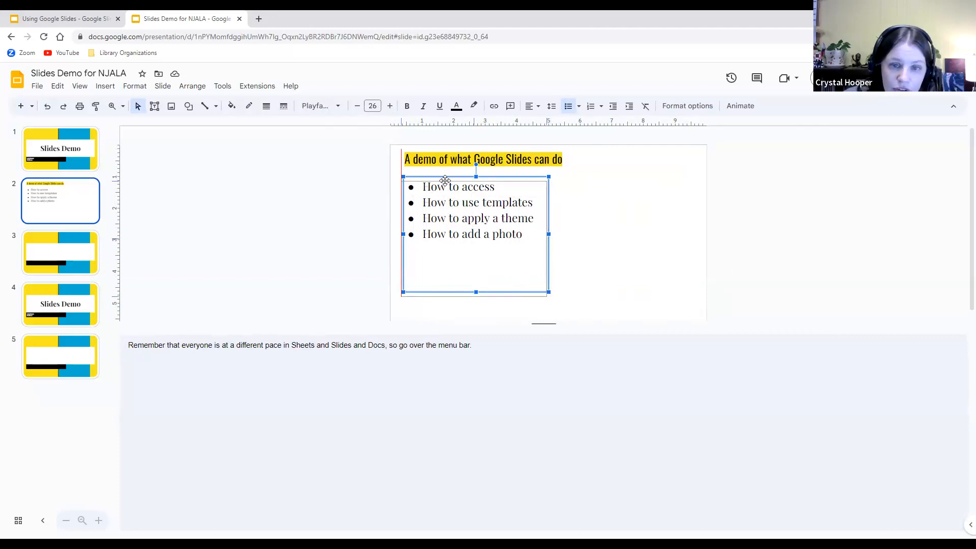
left_click_drag(445, 180, 444, 181)
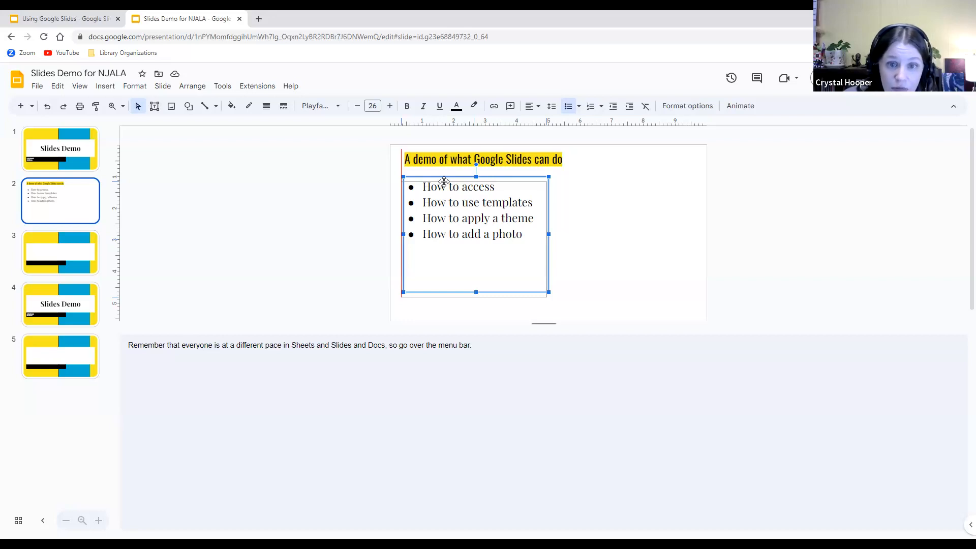
left_click_drag(444, 182, 445, 182)
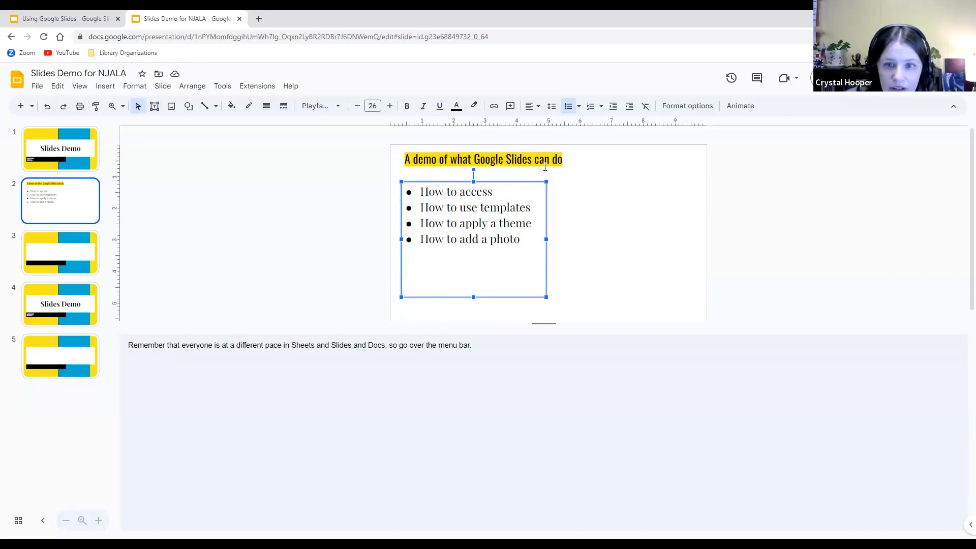
- Adjust the highlighted line's vertical position, bringing it down to sit directly above the bulleted list
left_click(414, 158)
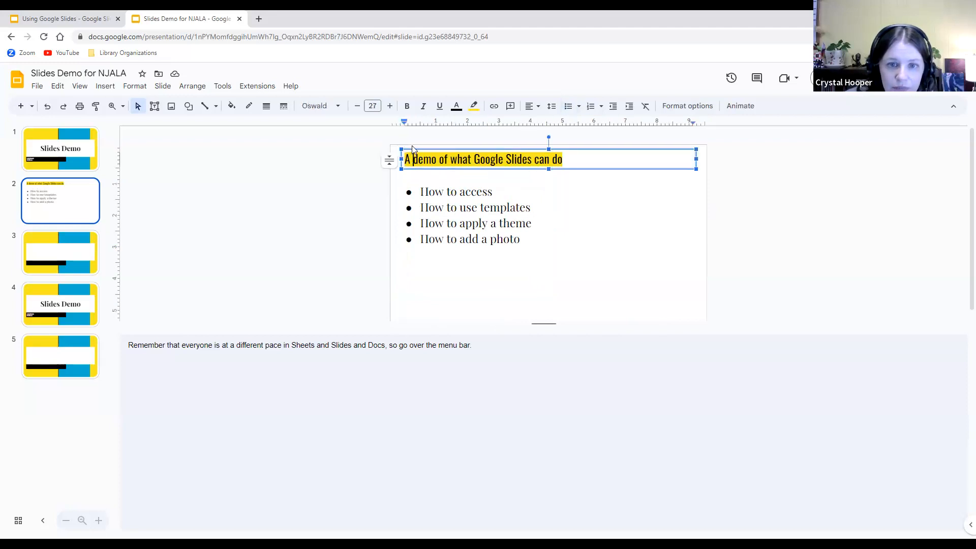
left_click_drag(408, 147, 411, 141)
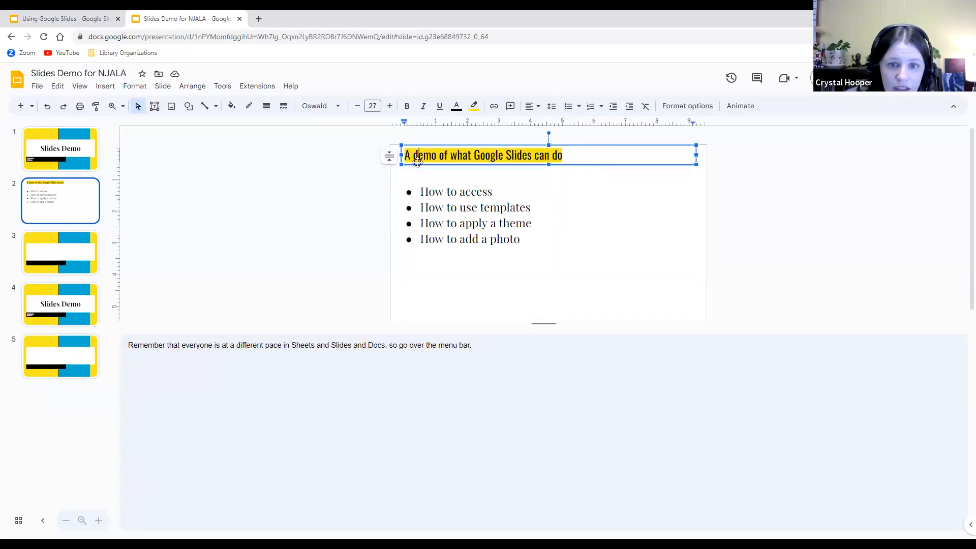
left_click_drag(414, 164, 414, 177)
left_click(395, 163)
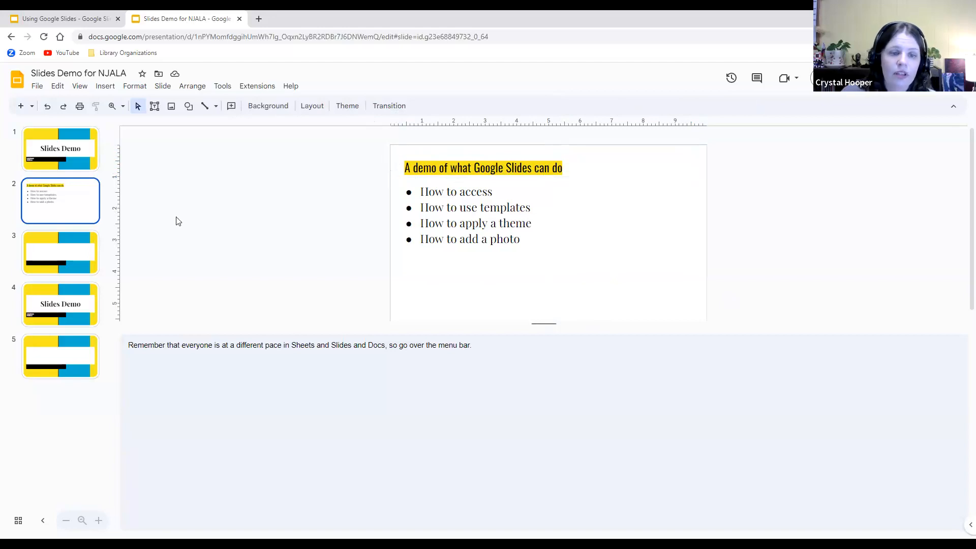
- Delete the empty title placeholder from slide 3
left_click(59, 251)
left_click(555, 225)
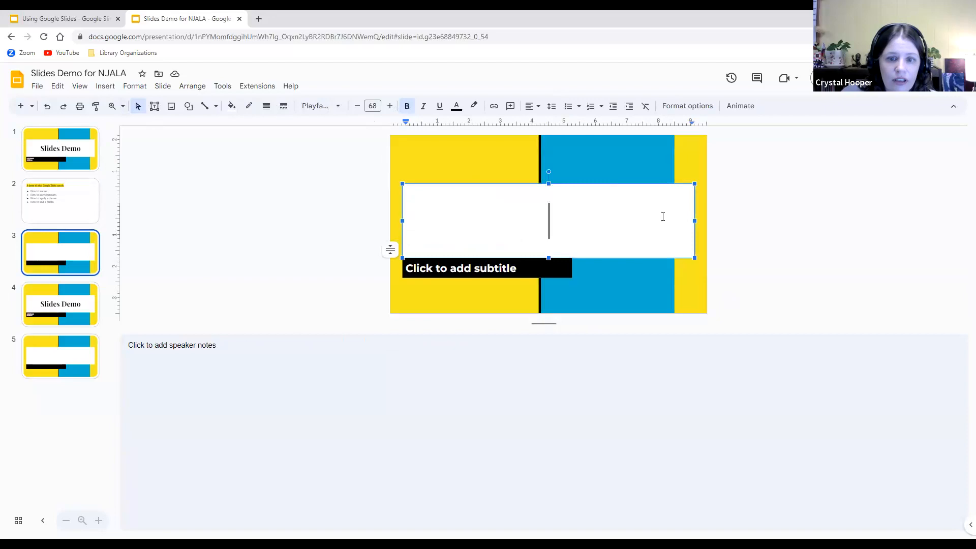
left_click(505, 181)
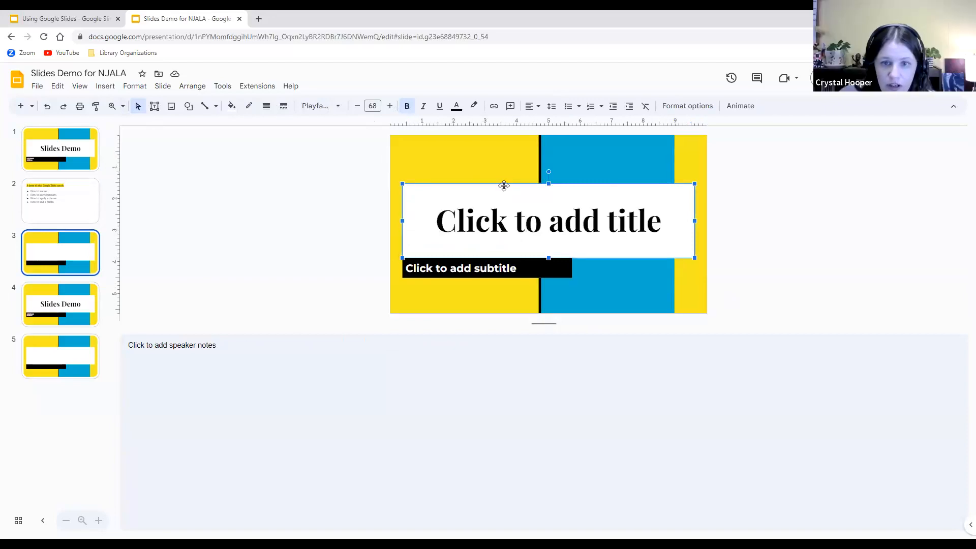
key("Delete")
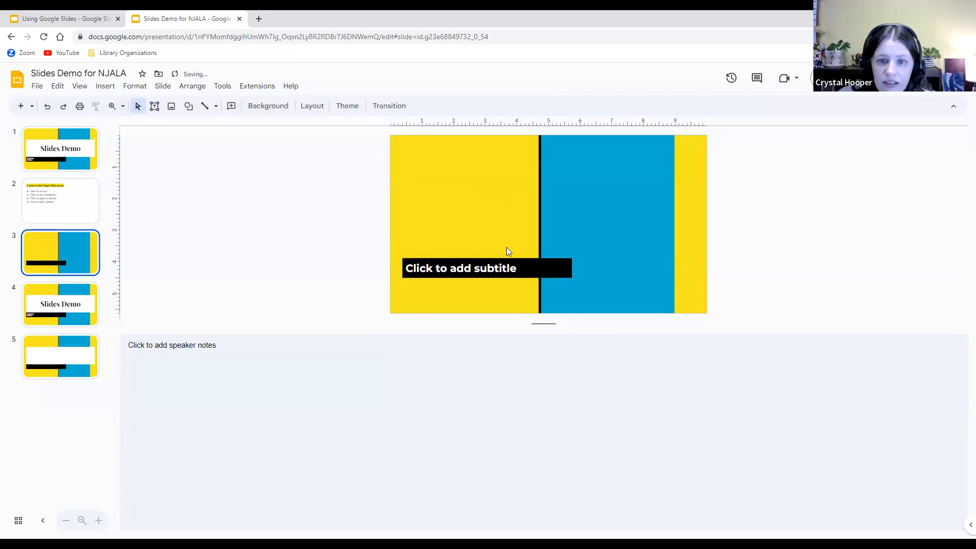
- Delete the black subtitle placeholder from slide 3
left_click(487, 268)
left_click(523, 264)
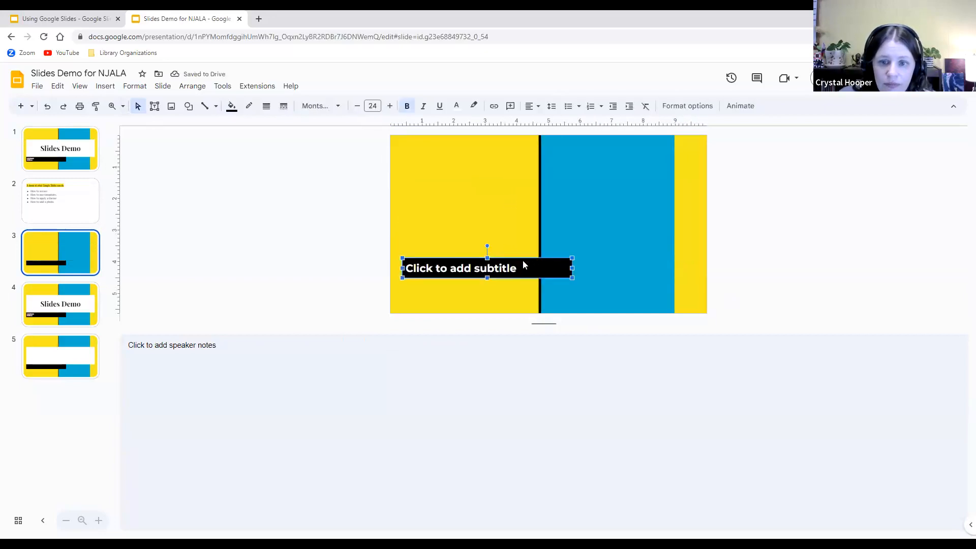
right_click(520, 261)
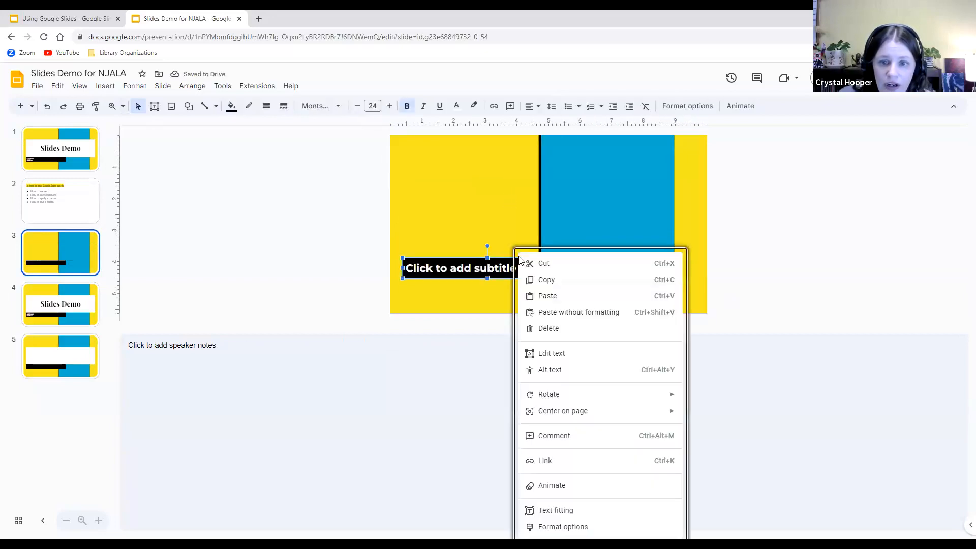
left_click(569, 327)
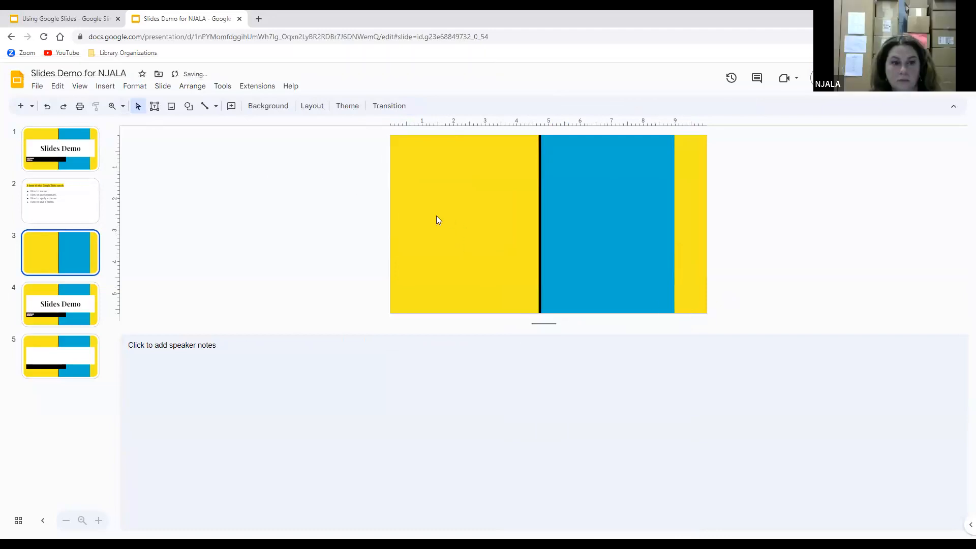
- Search the web for "google slide" images to insert on slide 3
left_click(104, 86)
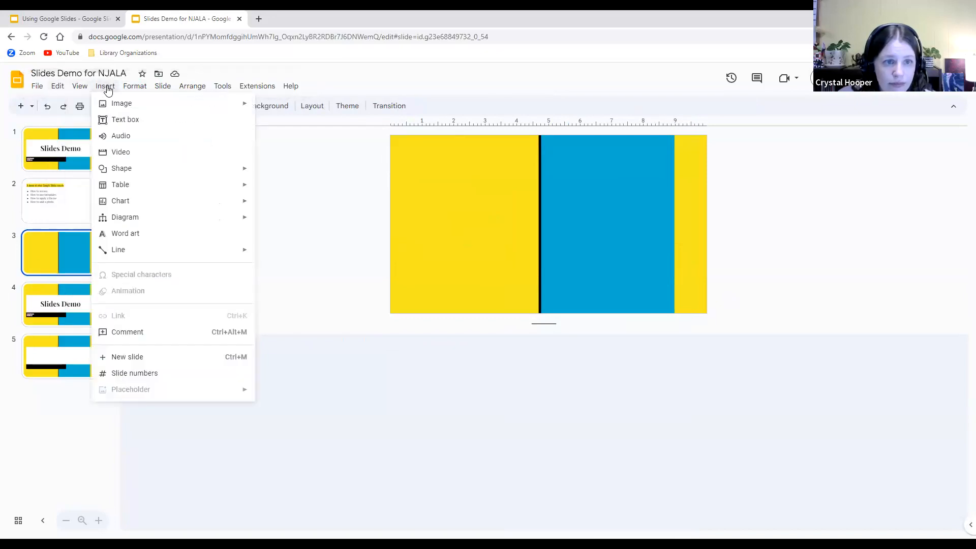
mouse_move(122, 108)
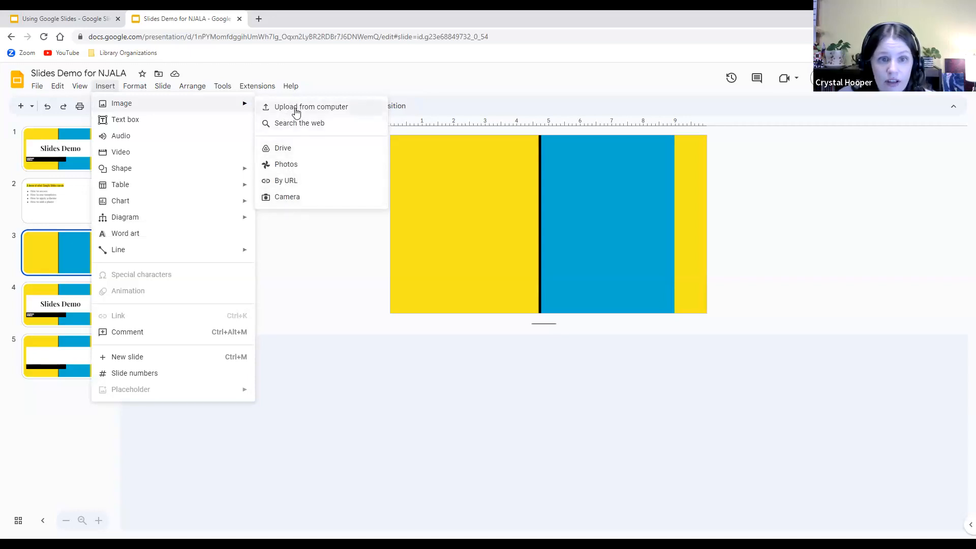
left_click(310, 125)
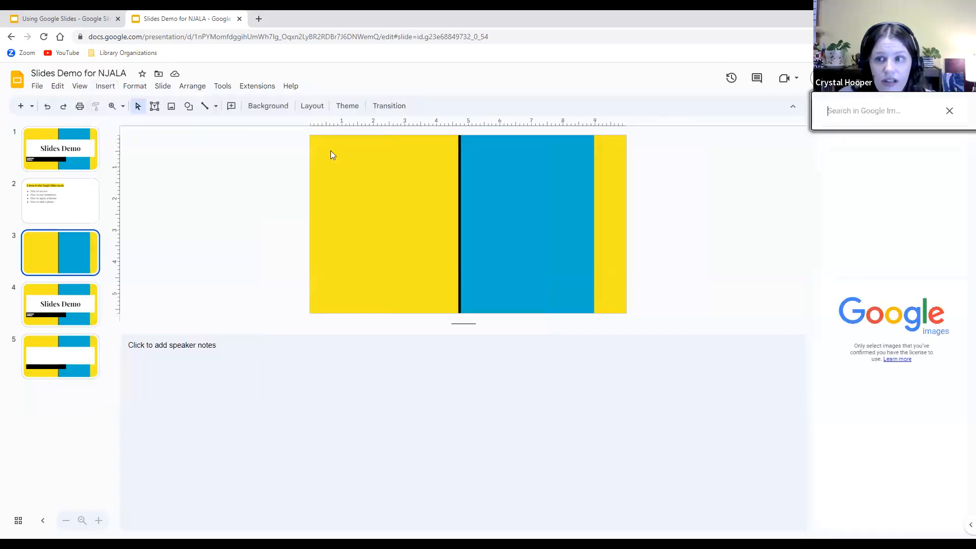
left_click(920, 233)
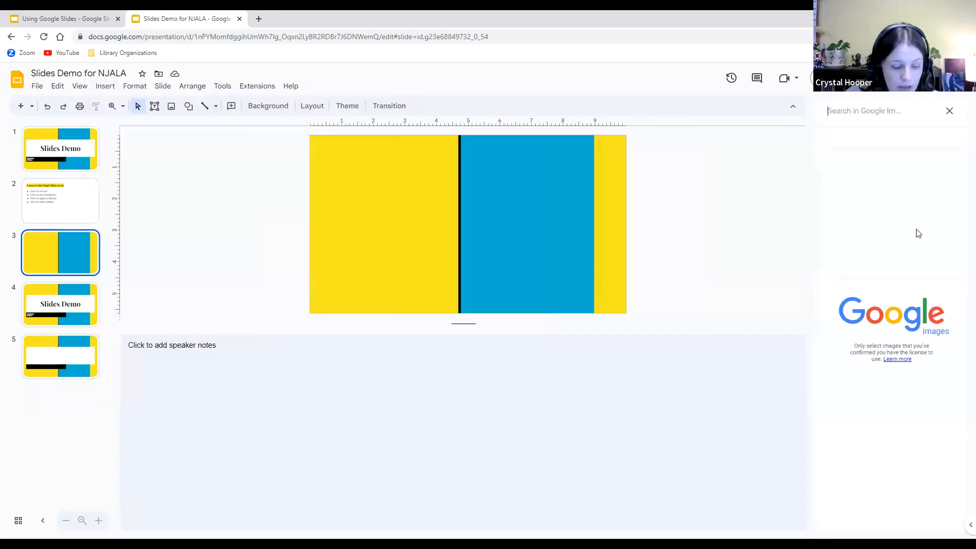
type("google s")
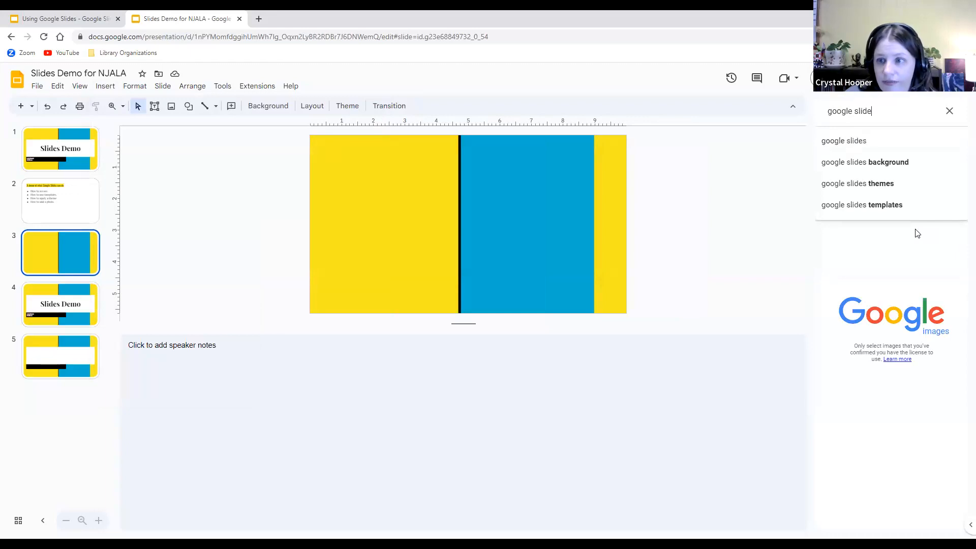
type("lide")
key("Return")
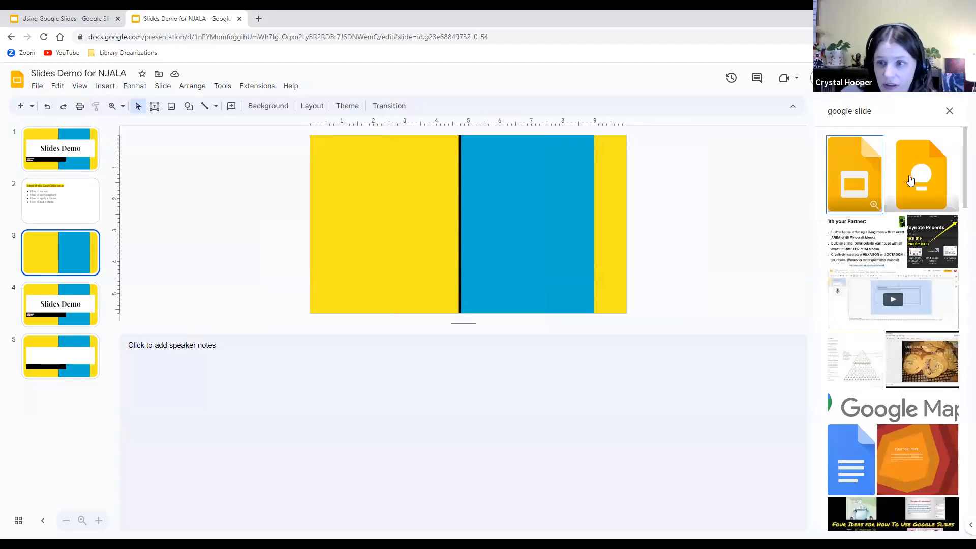
- Insert the orange Google Slides icon and the photo of hands holding a print together from the web results onto slide 3
left_click(853, 182)
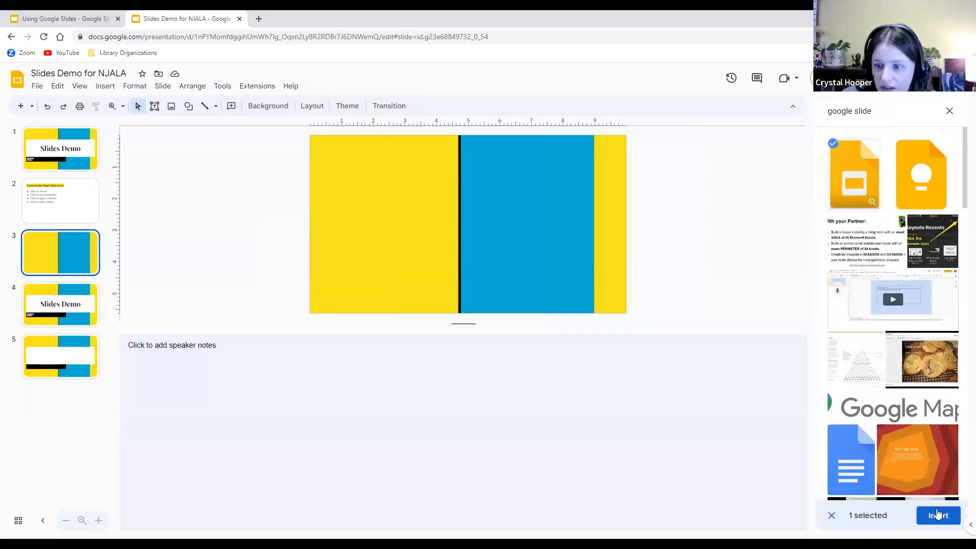
scroll(881, 323, "down", 4)
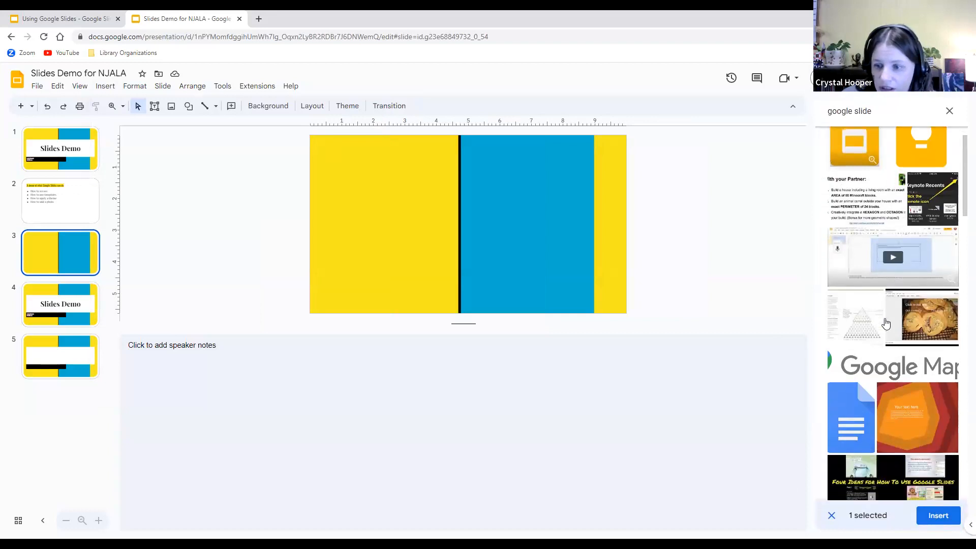
scroll(878, 324, "down", 5)
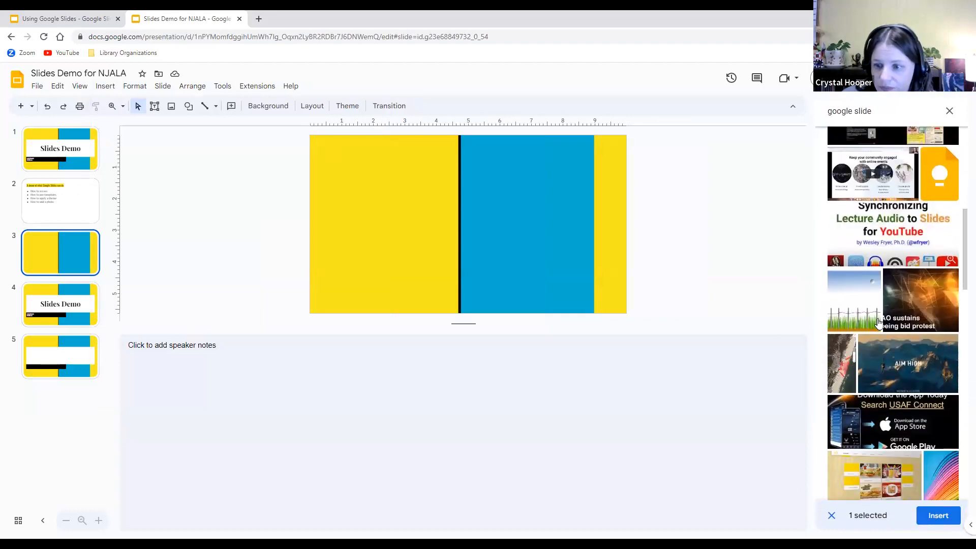
scroll(876, 323, "down", 15)
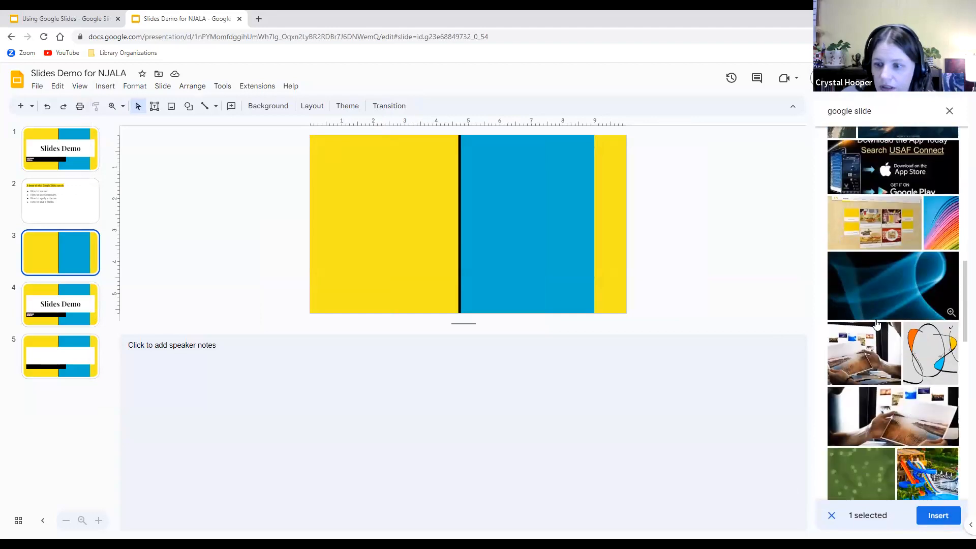
scroll(874, 325, "down", 3)
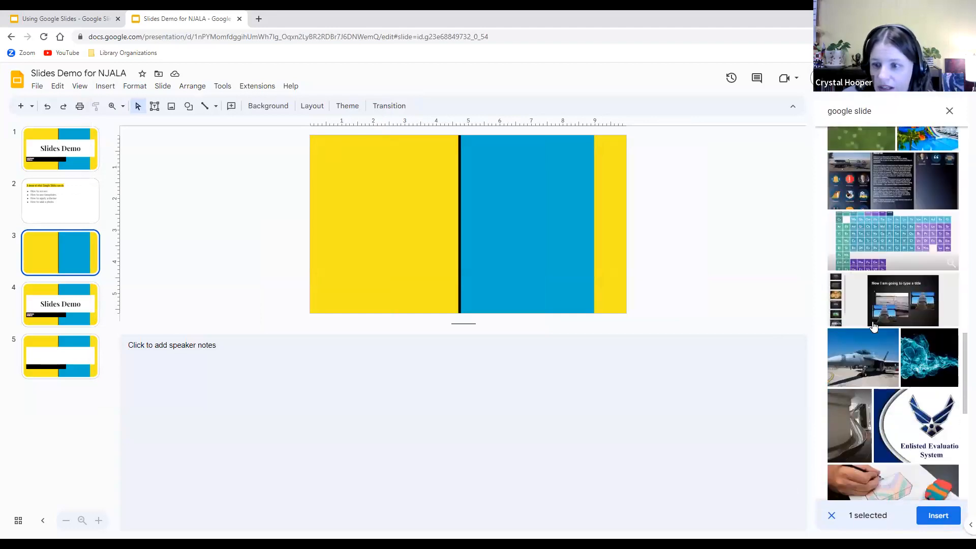
scroll(887, 244, "up", 3)
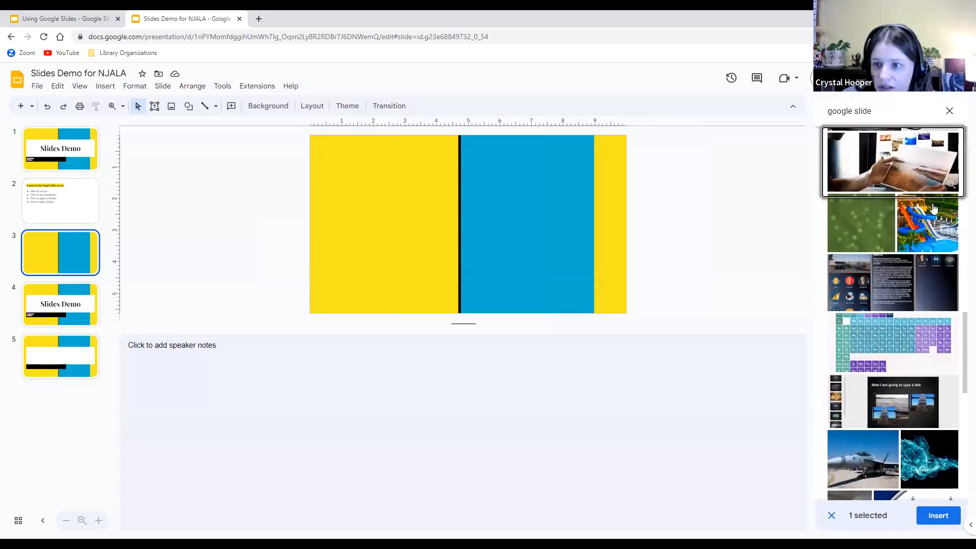
left_click(900, 169)
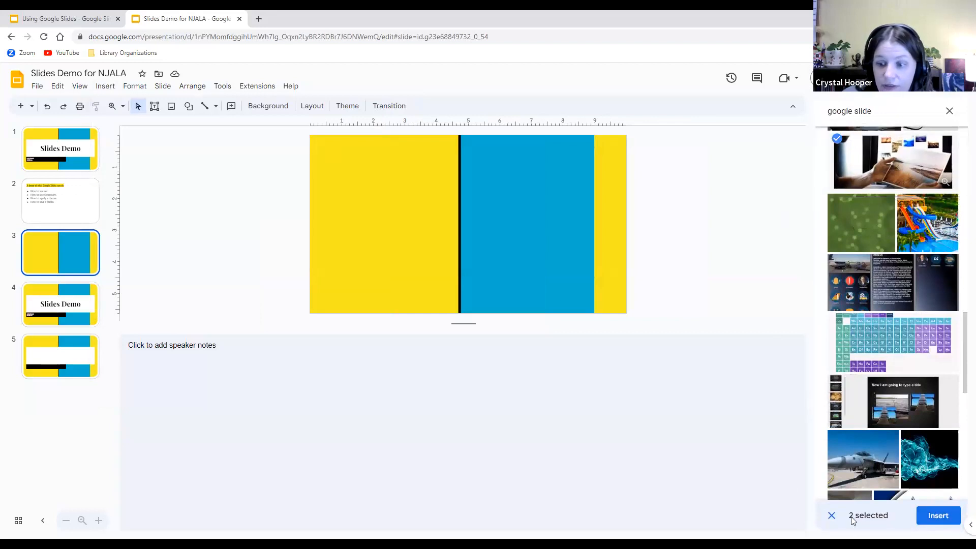
left_click(933, 515)
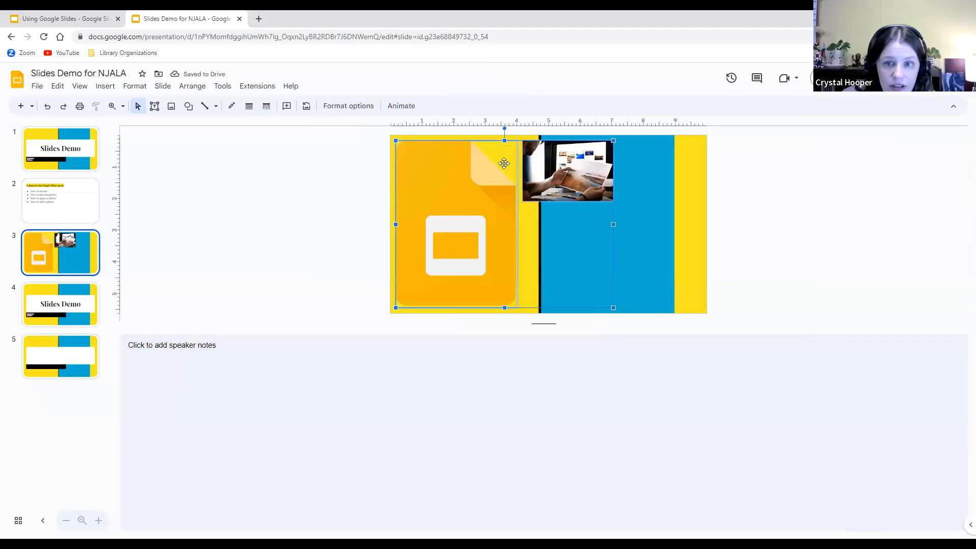
- Try moving the two selected images together across slide 3, and undo the moves
left_click_drag(566, 167, 583, 189)
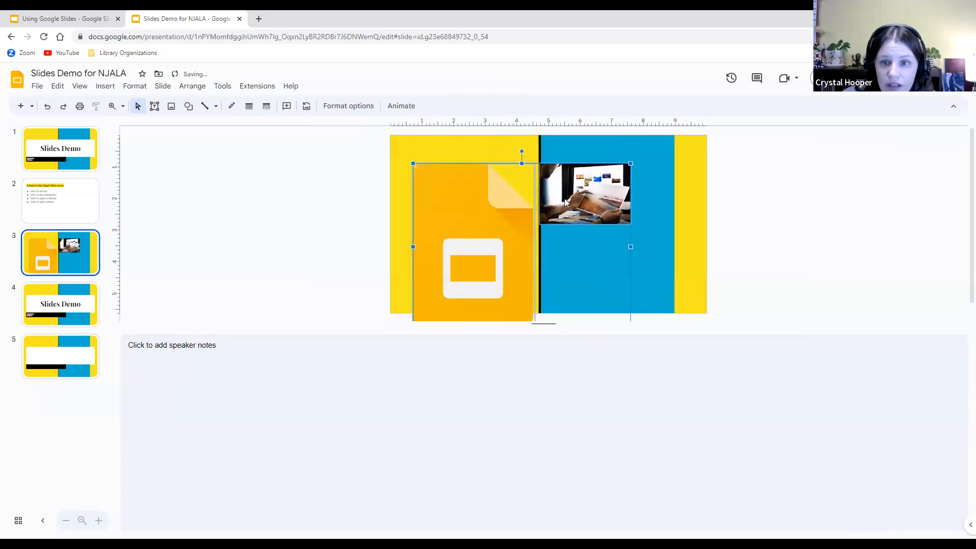
mouse_move(499, 205)
left_mouse_down()
mouse_move(425, 208)
mouse_move(575, 202)
mouse_move(505, 191)
left_mouse_up()
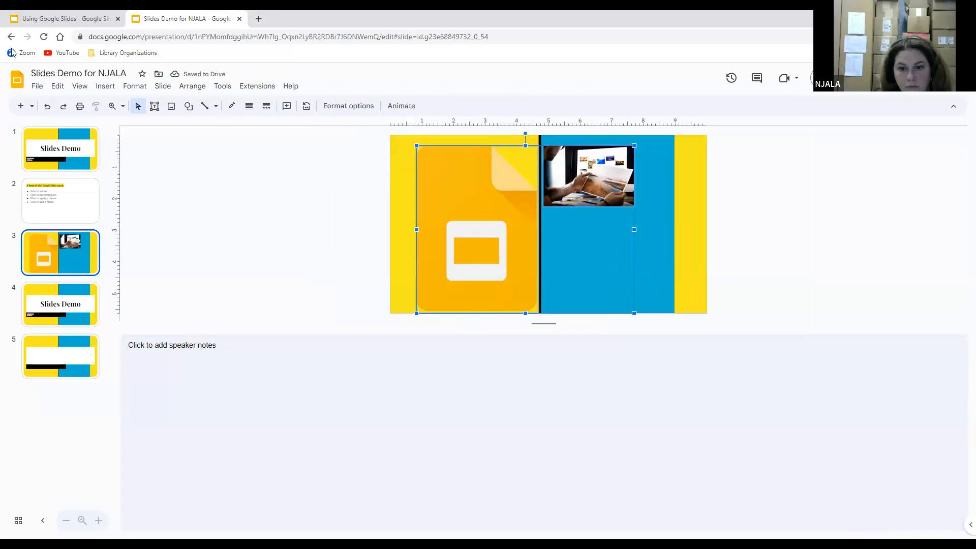
left_click(47, 106)
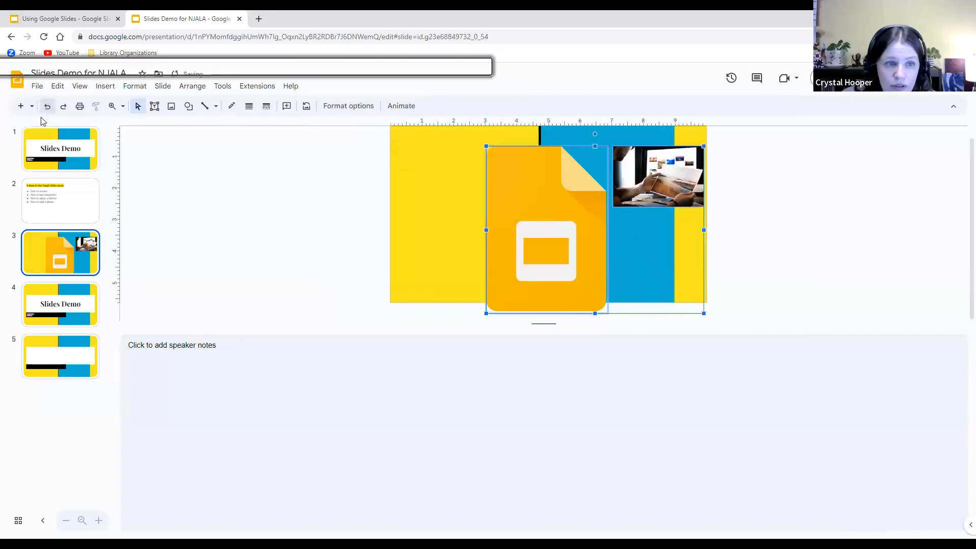
left_click(48, 105)
left_click(47, 105)
left_click(48, 106)
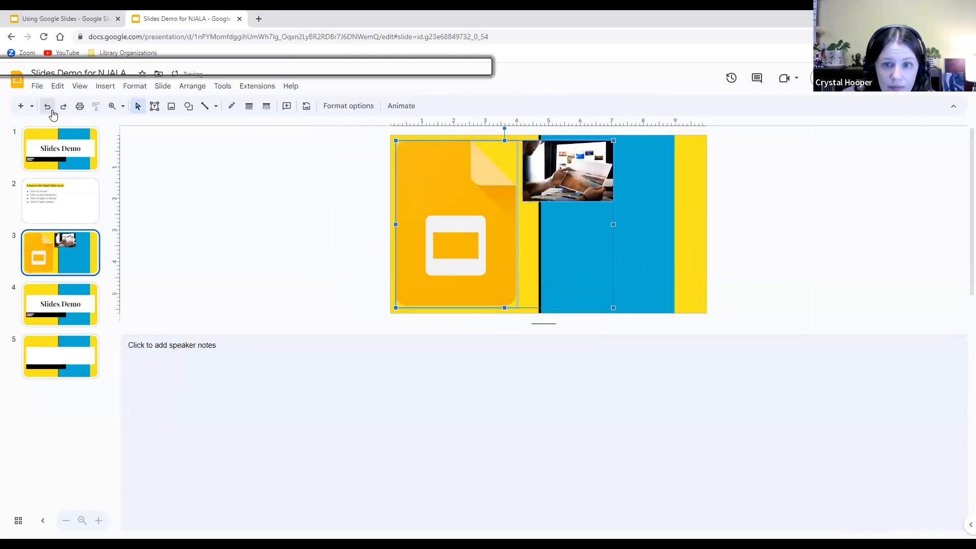
- Delete both inserted images from slide 3
key("Delete")
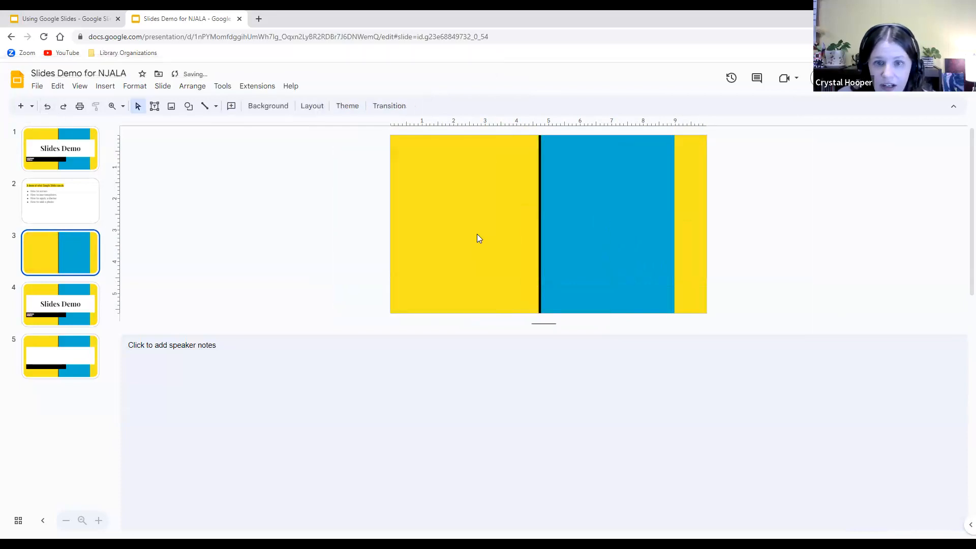
scroll(607, 214, "up", 1)
scroll(601, 215, "down", 1)
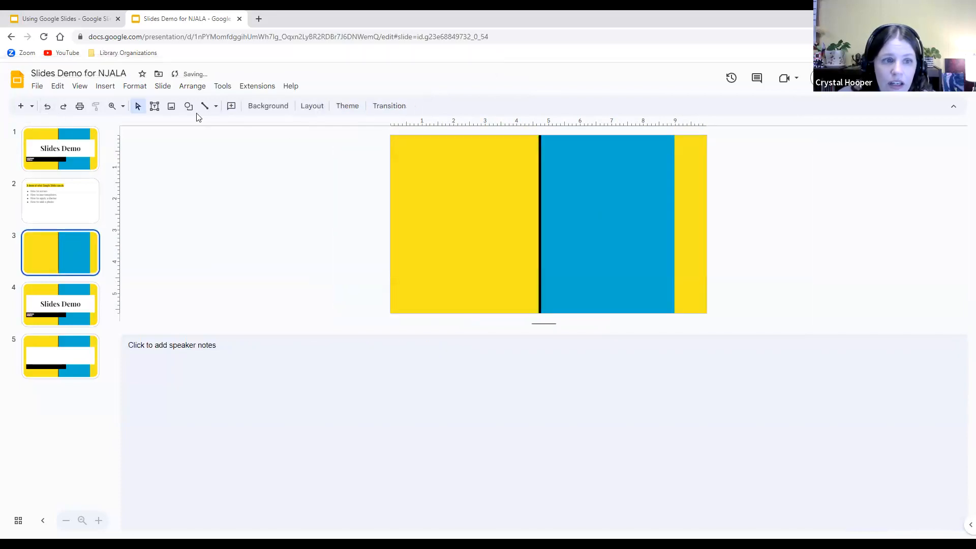
- Insert only the orange Google Slides icon from the "google slide" web image results onto slide 3, and move it over the blue area
left_click(105, 86)
mouse_move(113, 105)
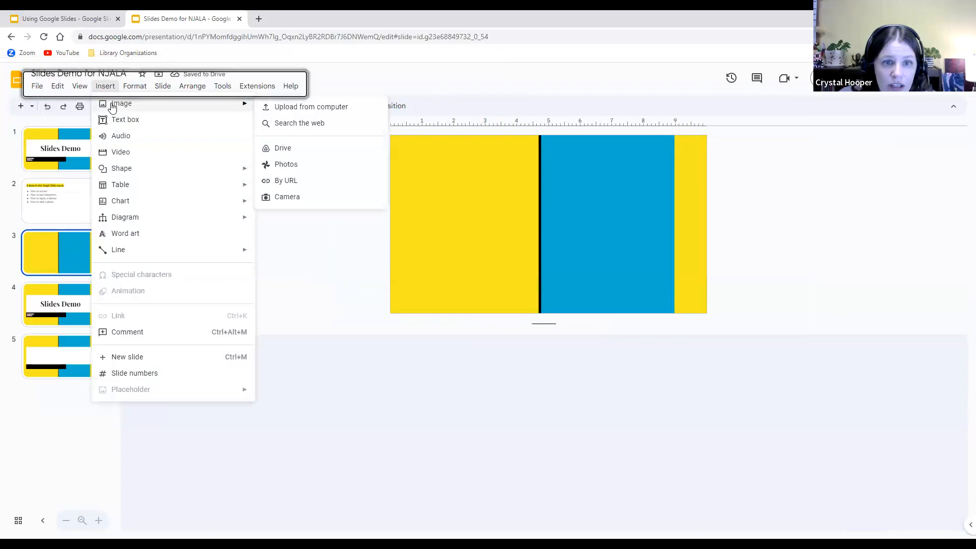
left_click(322, 124)
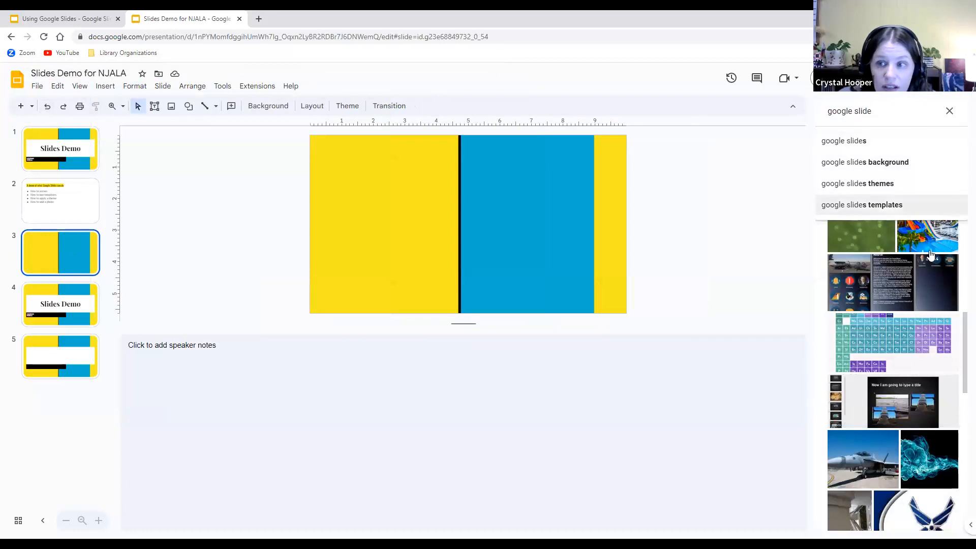
scroll(904, 335, "down", 3)
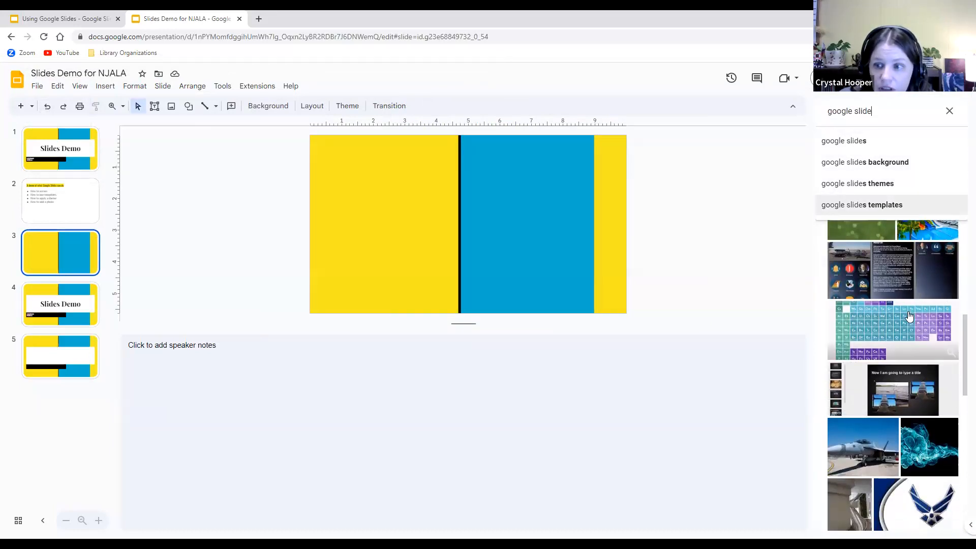
scroll(904, 341, "up", 5)
scroll(904, 341, "up", 5)
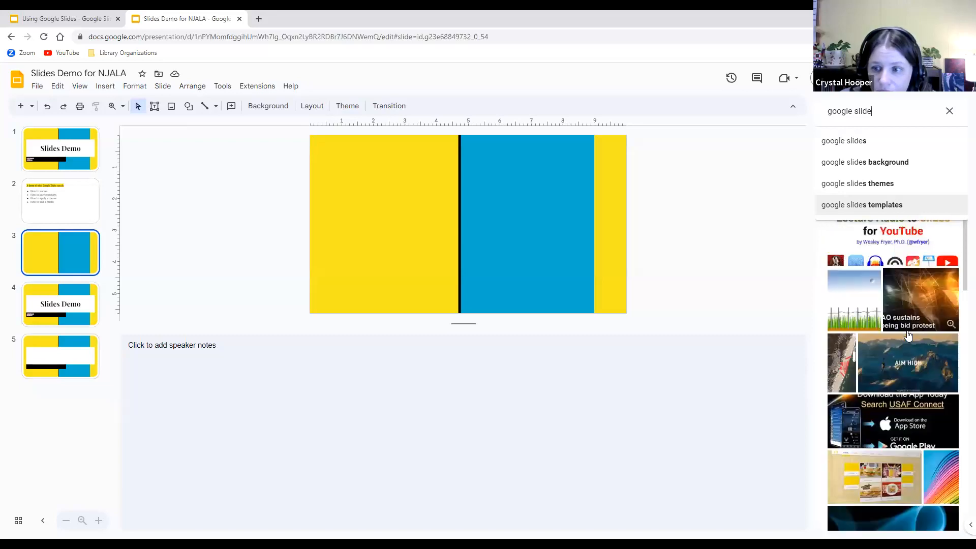
scroll(881, 331, "down", 4)
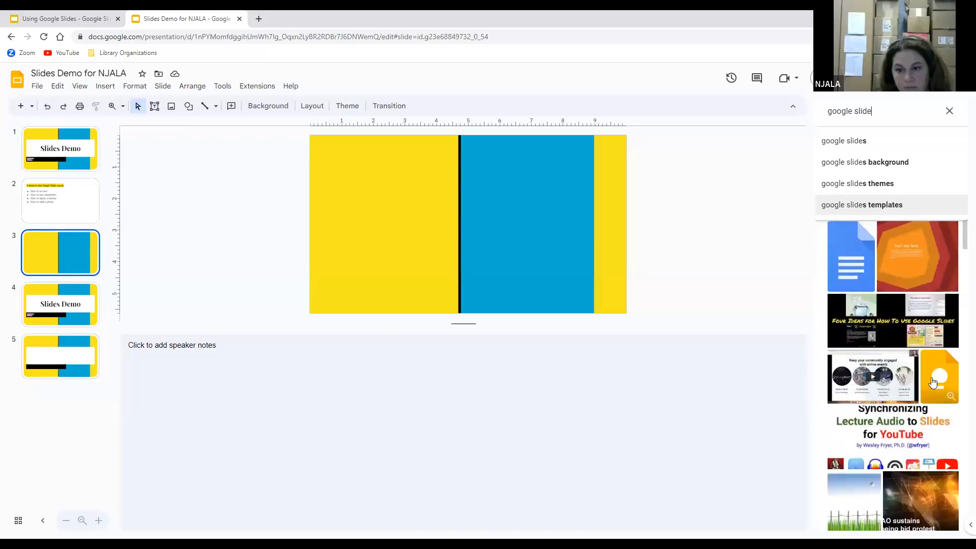
scroll(882, 325, "up", 4)
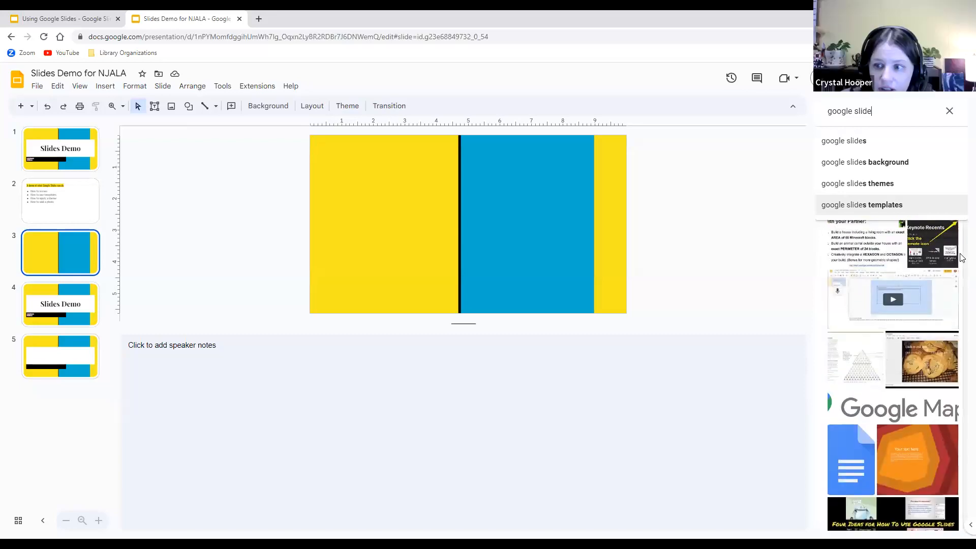
scroll(904, 243, "down", 7)
scroll(883, 248, "up", 5)
scroll(883, 248, "up", 3)
left_click(855, 187)
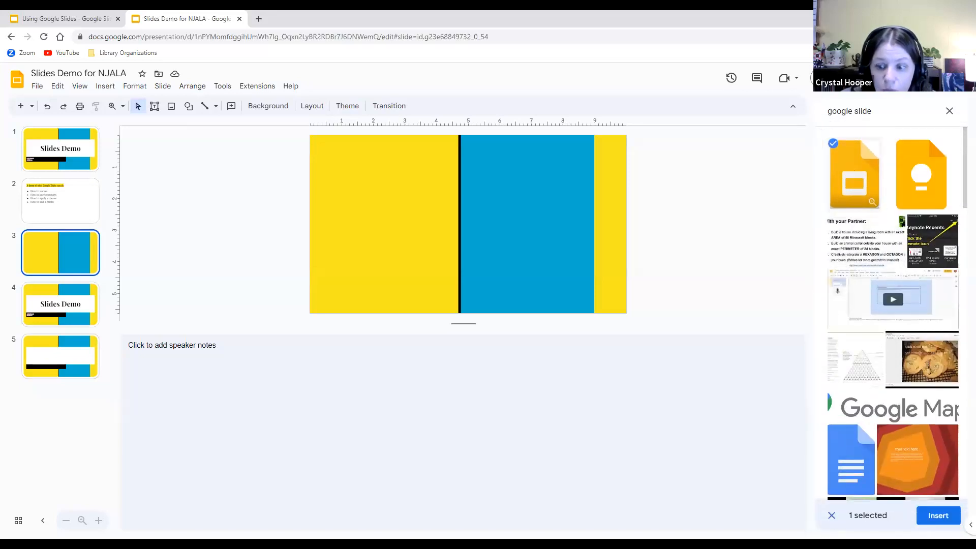
left_click(938, 516)
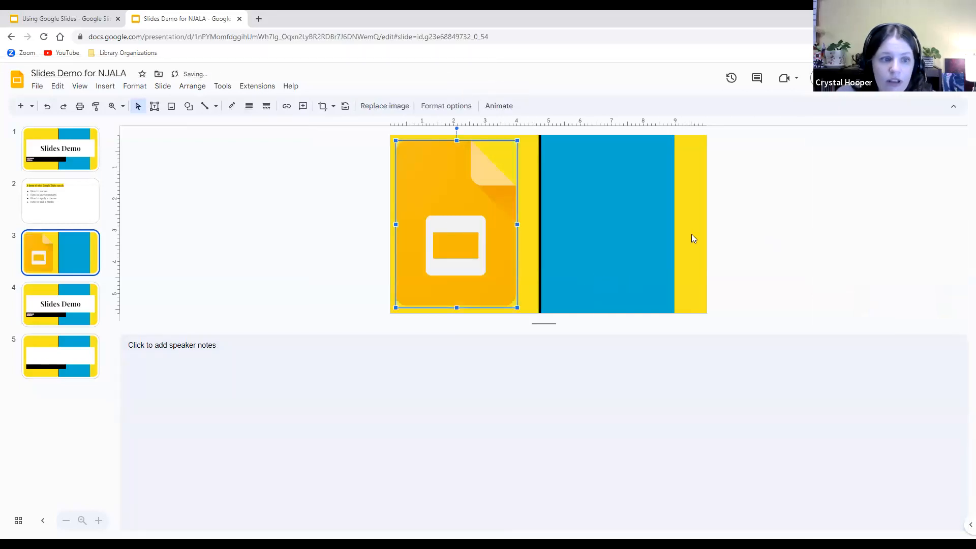
left_click_drag(453, 206, 605, 207)
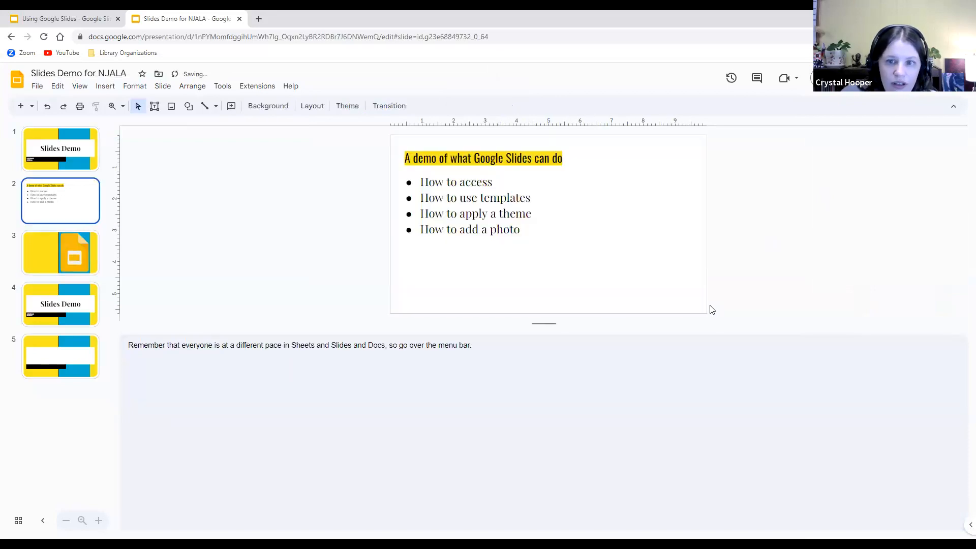